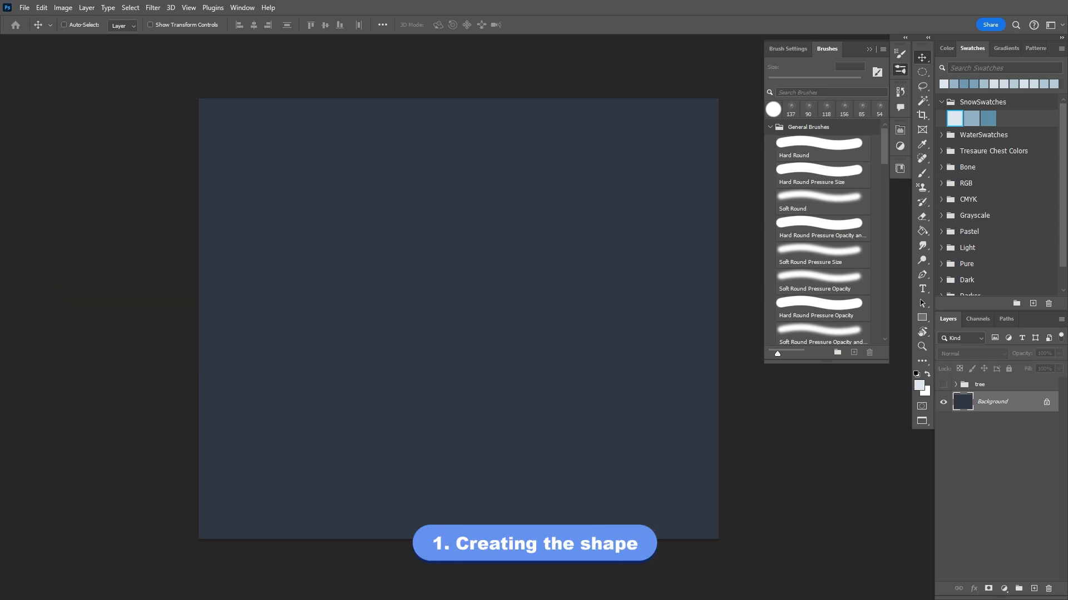
Add a new layer and draw a large circular selection in the middle of the canvas with the Elliptical Marquee tool
{"action": "left_click", "coordinate": [1033, 589]}
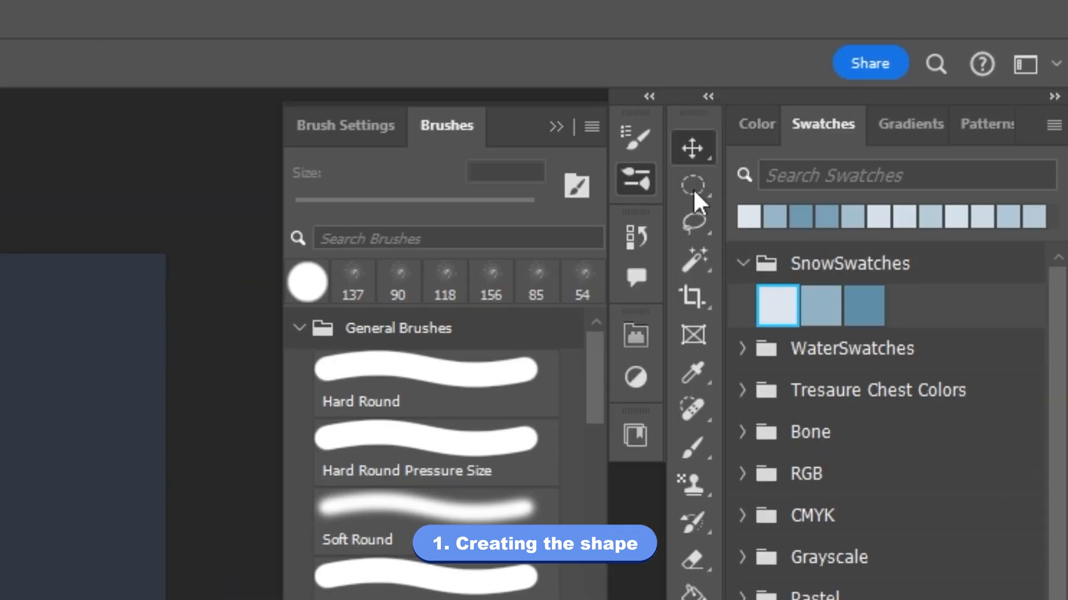
{"action": "right_click", "coordinate": [813, 128]}
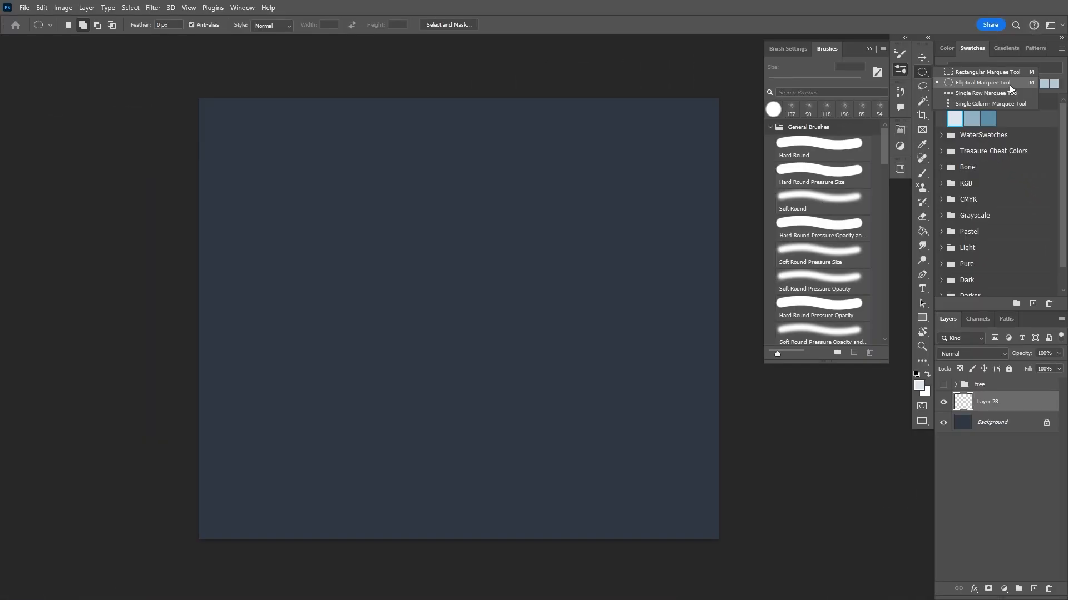
{"action": "left_click", "coordinate": [828, 213]}
{"action": "key", "text": "shift"}
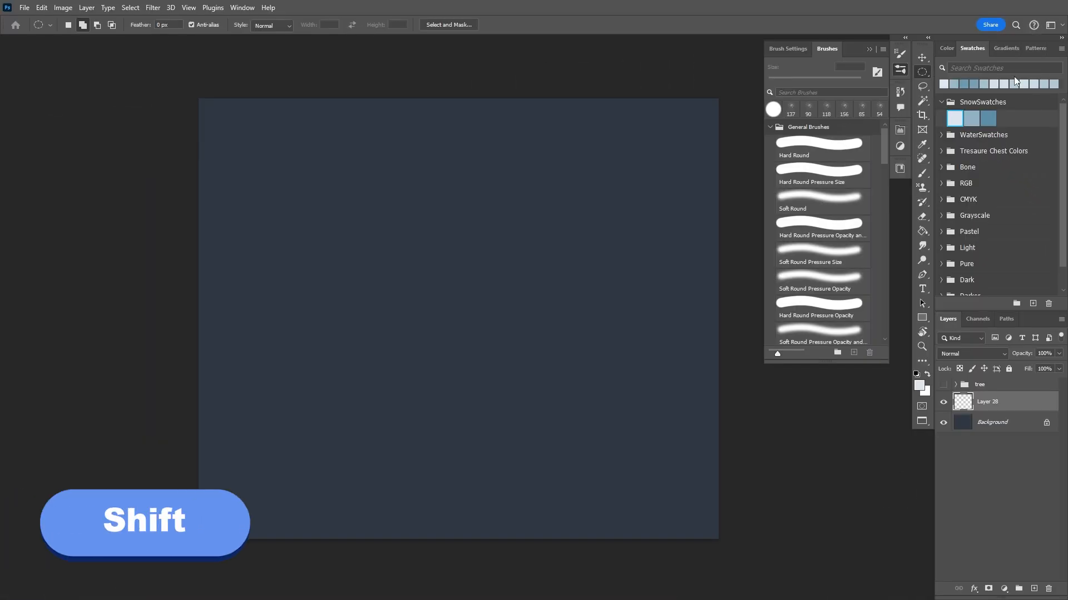
{"action": "left_click_drag", "start_coordinate": [295, 147], "coordinate": [638, 488]}
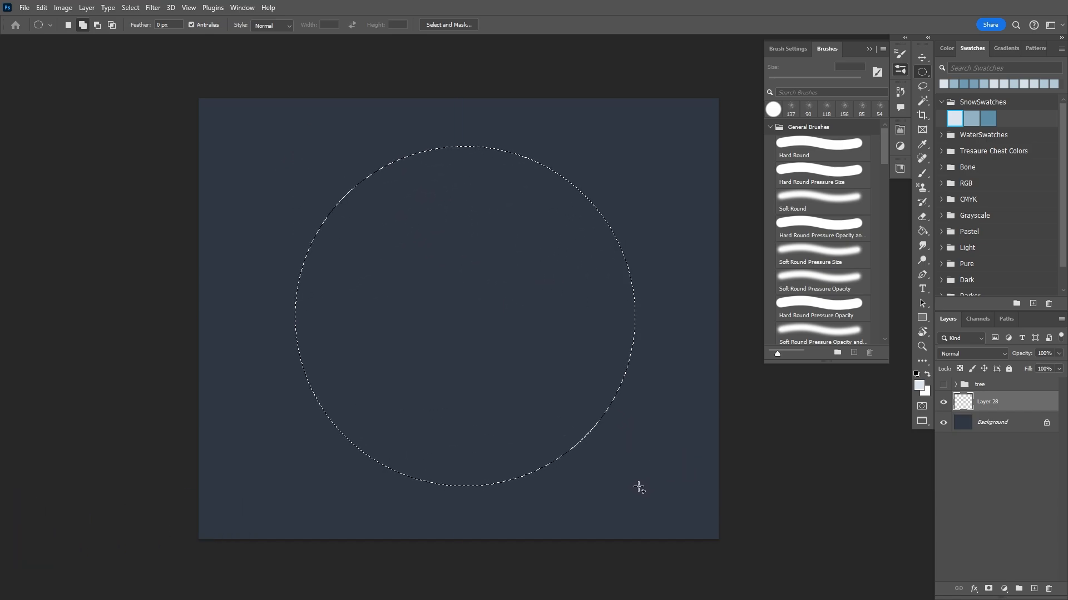
Fill the circular selection with the lightest SnowSwatches color using the Paint Bucket, and deselect
{"action": "key", "text": "g"}
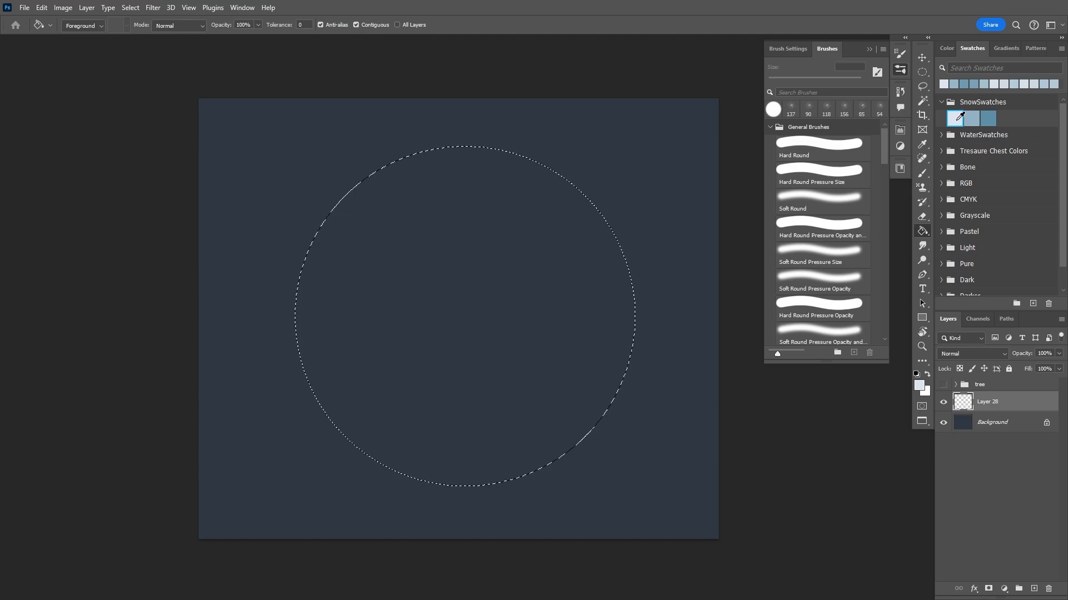
{"action": "left_click", "coordinate": [957, 119]}
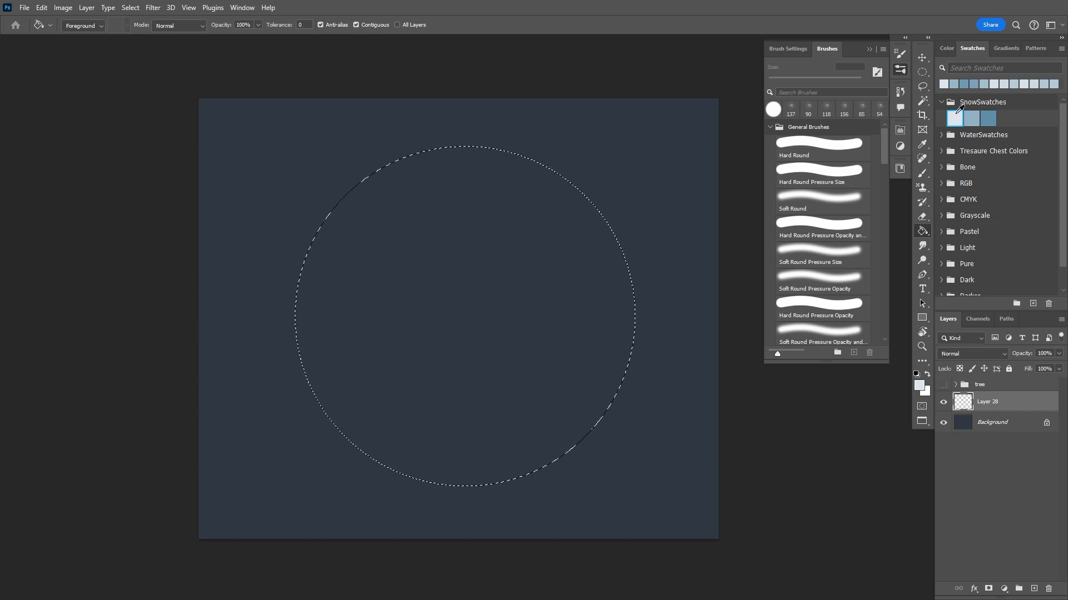
{"action": "left_click", "coordinate": [547, 261]}
{"action": "key", "text": "ctrl+d"}
Paint along the circle's edge with a 90 px Hard Round brush to give it an irregular, lumpy outline
{"action": "key", "text": "z"}
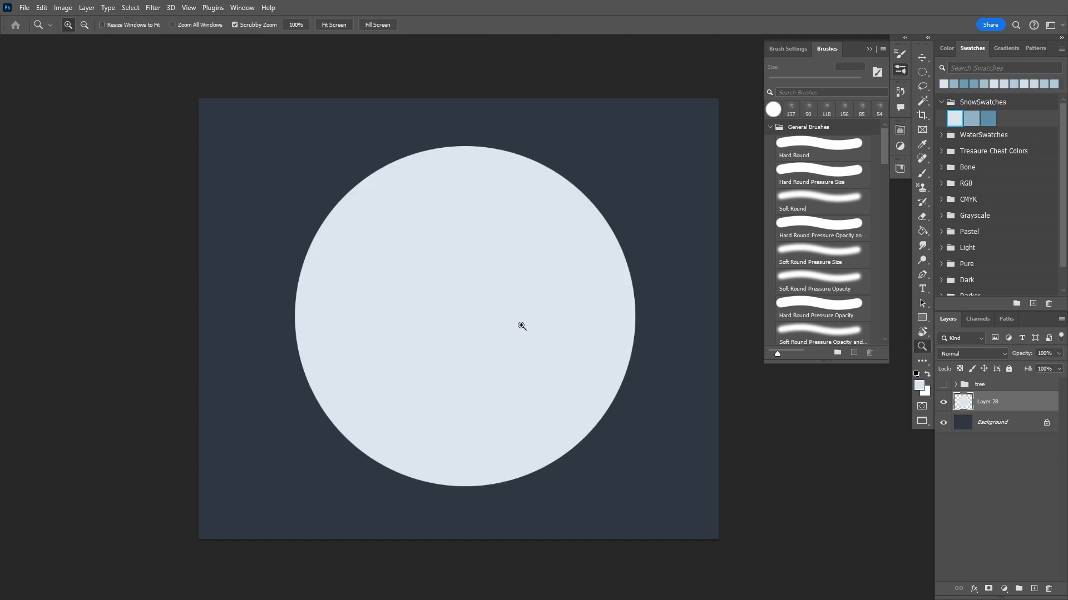
{"action": "left_click", "coordinate": [522, 326], "text": "alt"}
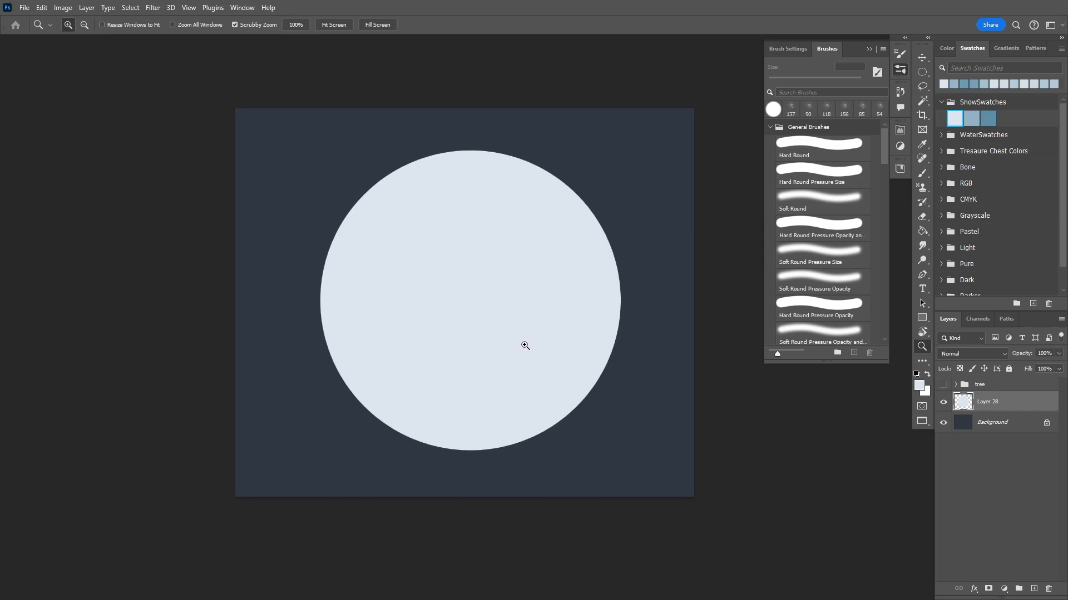
{"action": "key", "text": "b"}
{"action": "mouse_move", "coordinate": [358, 223]}
{"action": "left_mouse_down"}
{"action": "mouse_move", "coordinate": [331, 297]}
{"action": "mouse_move", "coordinate": [355, 372]}
{"action": "mouse_move", "coordinate": [430, 431]}
{"action": "mouse_move", "coordinate": [339, 334]}
{"action": "mouse_move", "coordinate": [348, 238]}
{"action": "mouse_move", "coordinate": [400, 185]}
{"action": "mouse_move", "coordinate": [506, 172]}
{"action": "mouse_move", "coordinate": [567, 272]}
{"action": "mouse_move", "coordinate": [533, 183]}
{"action": "mouse_move", "coordinate": [594, 243]}
{"action": "mouse_move", "coordinate": [468, 434]}
{"action": "mouse_move", "coordinate": [522, 432]}
{"action": "mouse_move", "coordinate": [569, 229]}
{"action": "left_mouse_up"}
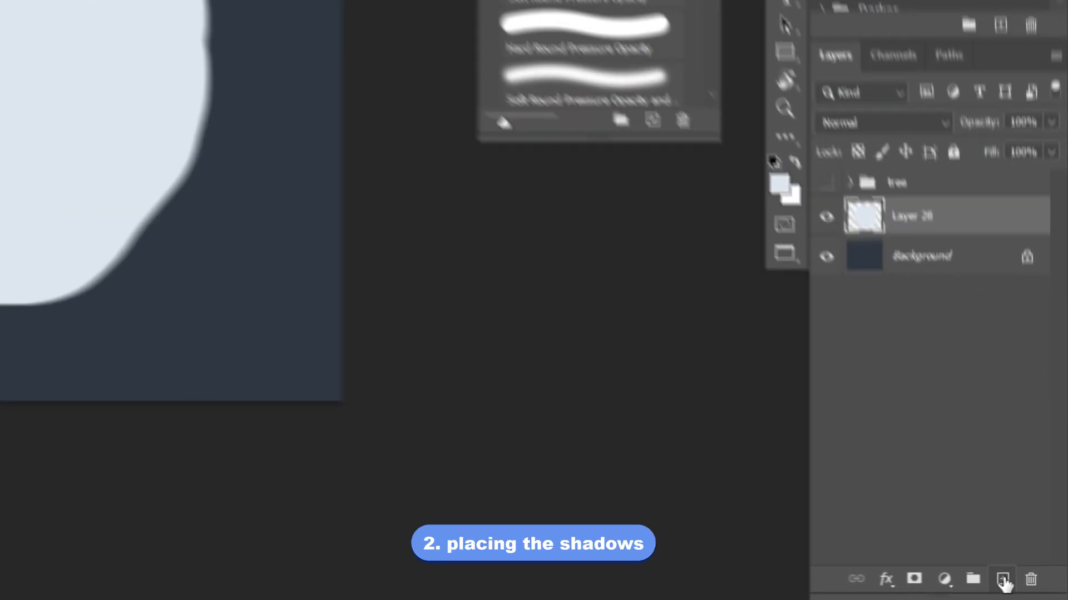
Add a new layer clipped to the circle's layer, naming the circle layer Base and the clipped layer Shadows
{"action": "left_click", "coordinate": [1033, 588]}
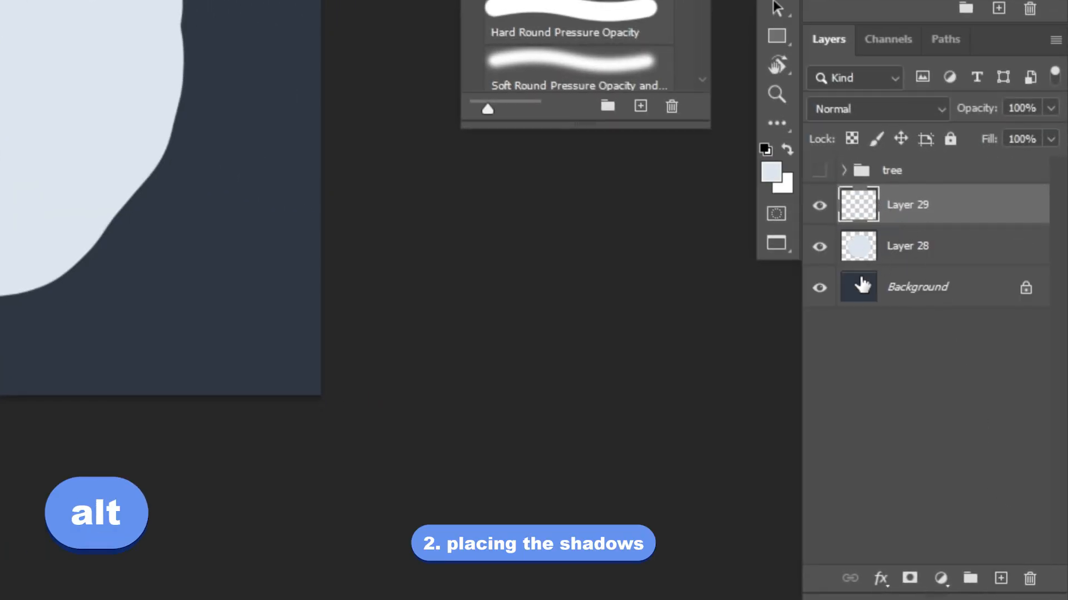
{"action": "left_click", "coordinate": [889, 219], "text": "alt"}
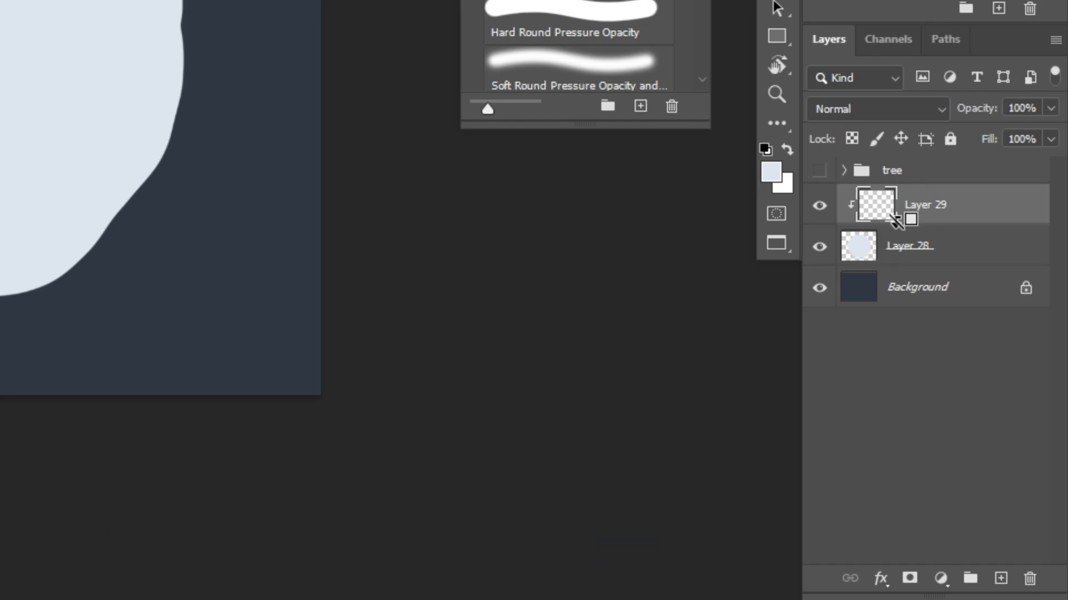
{"action": "double_click", "coordinate": [988, 422]}
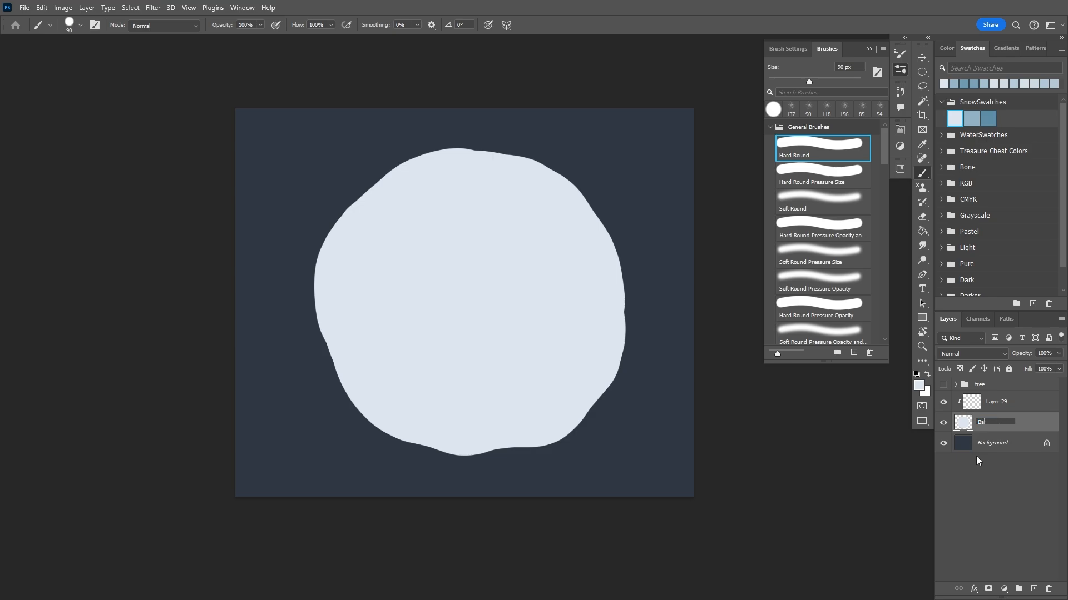
{"action": "double_click", "coordinate": [1004, 408]}
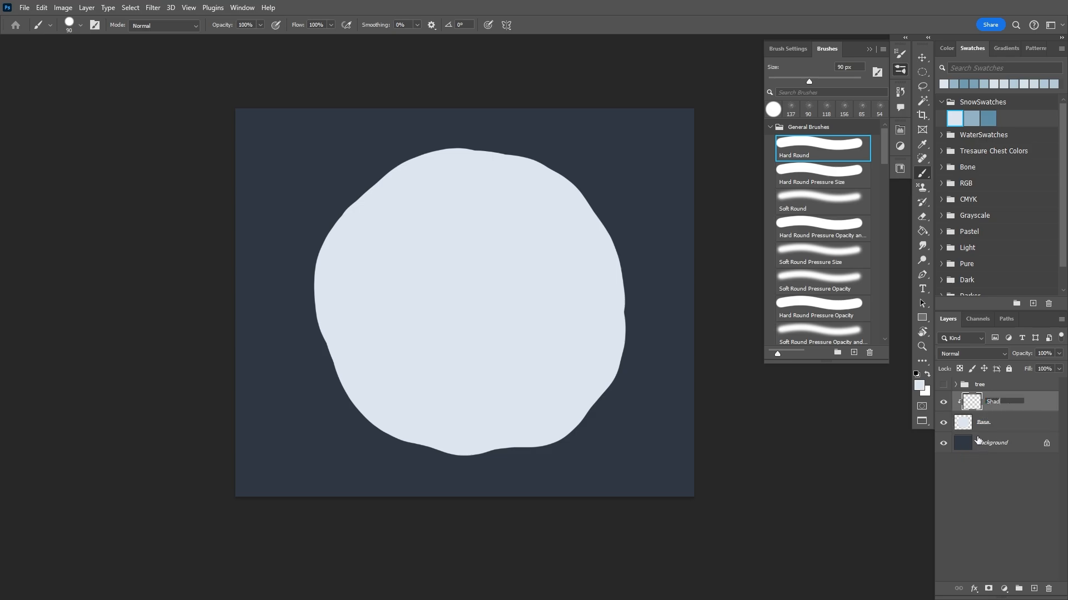
{"action": "type", "text": "Shadows"}
{"action": "key", "text": "Return"}
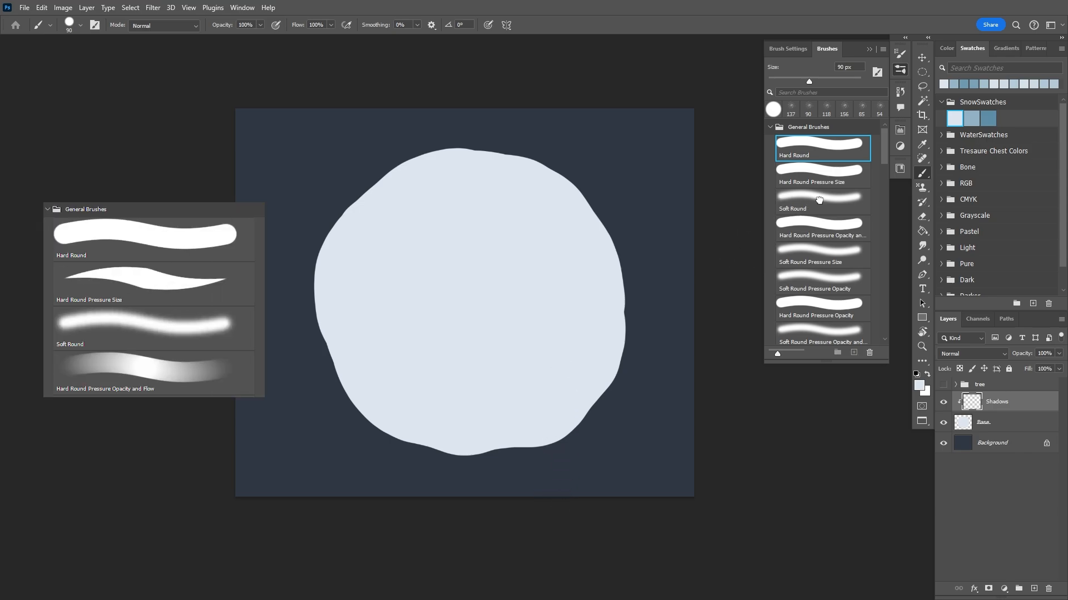
Set up the Soft Round brush at 700 px with 20% opacity
{"action": "left_click", "coordinate": [819, 200]}
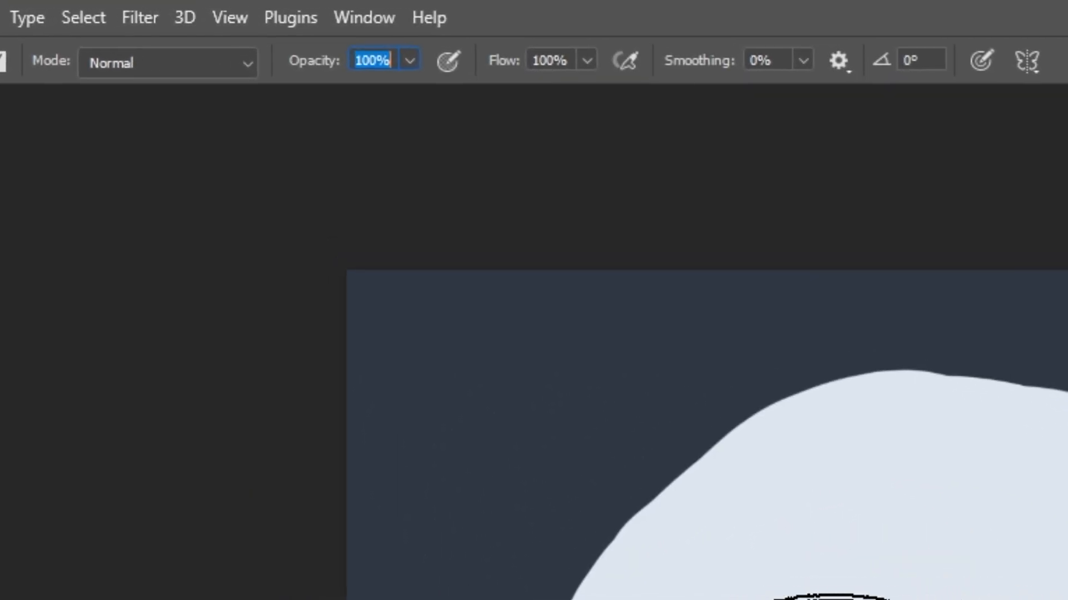
{"action": "key", "text": "Return"}
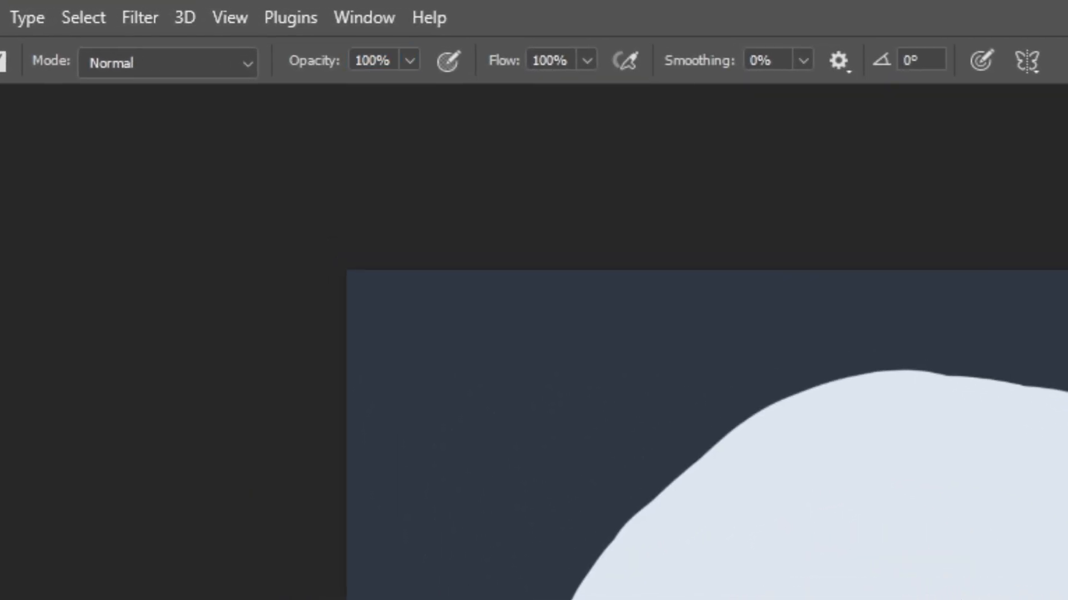
{"action": "left_click_drag", "start_coordinate": [315, 66], "coordinate": [235, 78]}
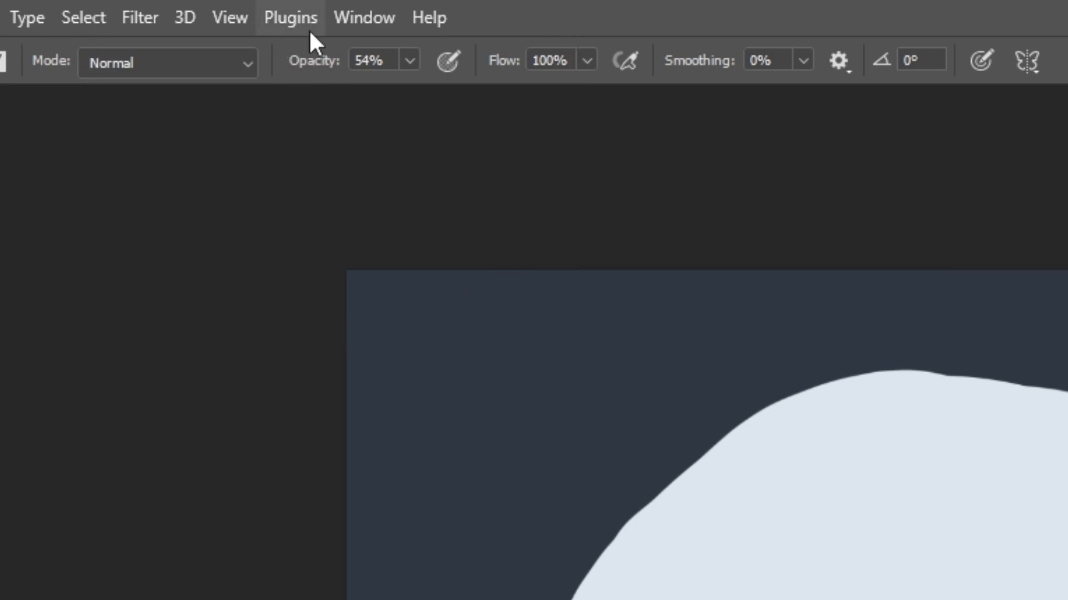
{"action": "left_click", "coordinate": [410, 58]}
{"action": "left_click_drag", "start_coordinate": [387, 98], "coordinate": [379, 98]}
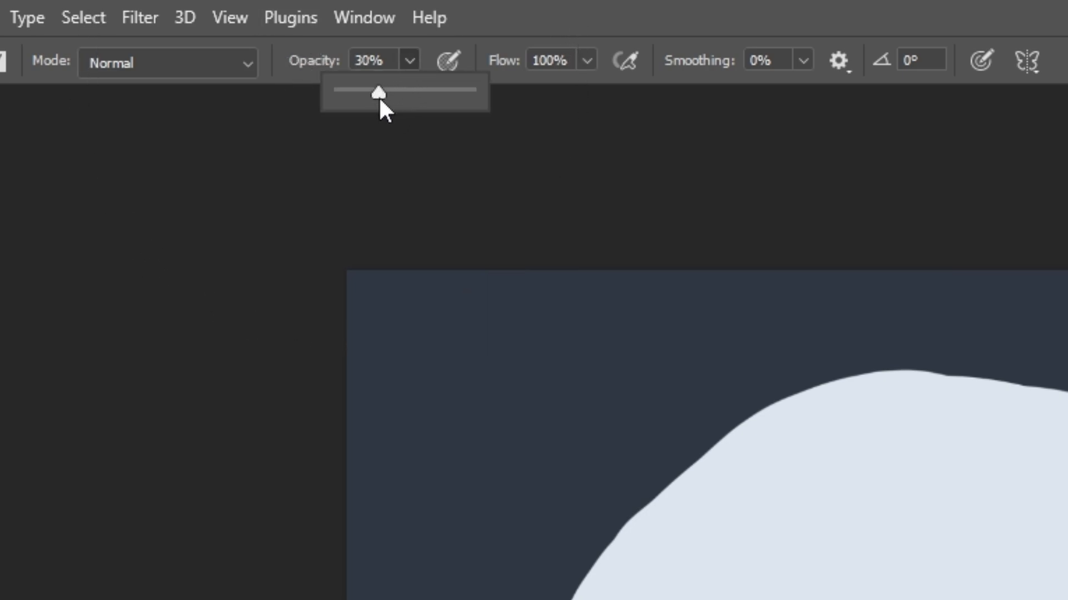
{"action": "left_click", "coordinate": [382, 186]}
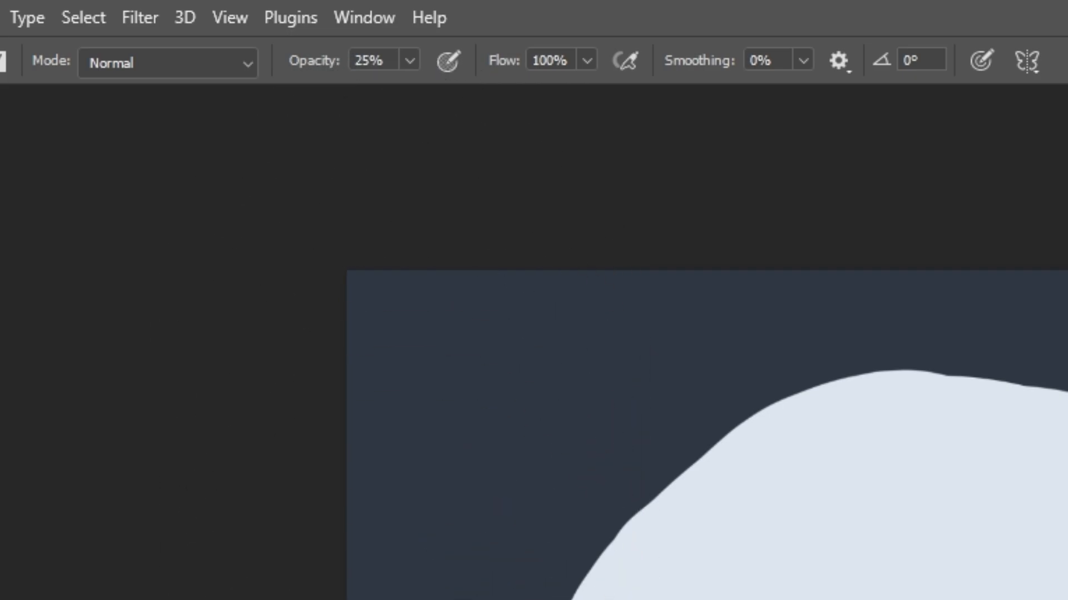
{"action": "key", "text": "2"}
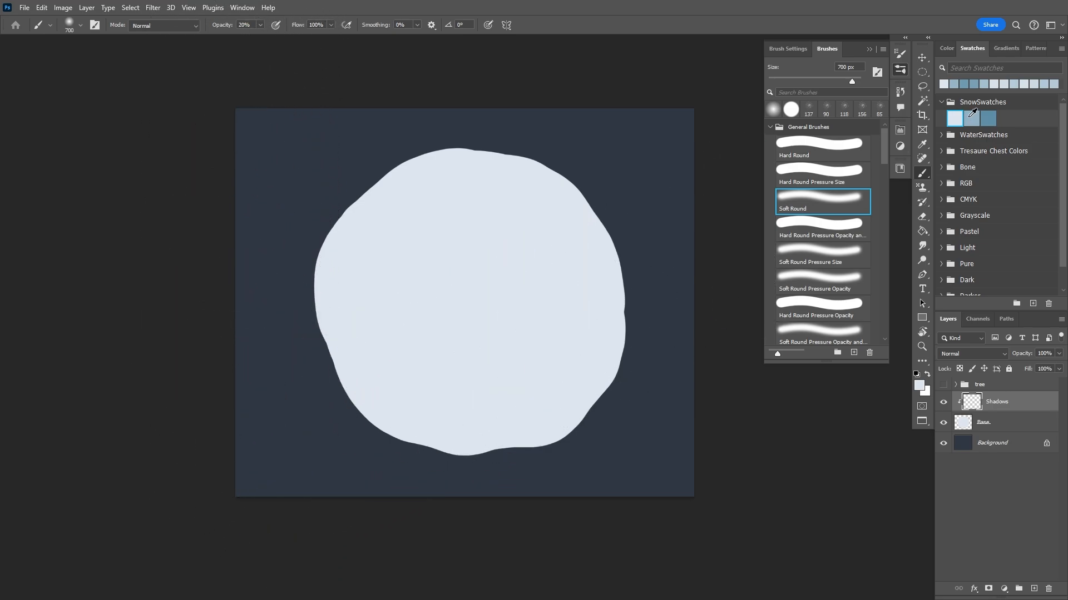
Shade all around the ball's edge with the middle SnowSwatches blue, and set the soft brush to 500 px and 40% opacity
{"action": "left_click", "coordinate": [972, 118]}
{"action": "mouse_move", "coordinate": [619, 150]}
{"action": "left_mouse_down"}
{"action": "mouse_move", "coordinate": [656, 298]}
{"action": "mouse_move", "coordinate": [567, 468]}
{"action": "mouse_move", "coordinate": [651, 197]}
{"action": "mouse_move", "coordinate": [567, 469]}
{"action": "mouse_move", "coordinate": [439, 536]}
{"action": "mouse_move", "coordinate": [550, 498]}
{"action": "mouse_move", "coordinate": [501, 470]}
{"action": "mouse_move", "coordinate": [360, 151]}
{"action": "mouse_move", "coordinate": [584, 460]}
{"action": "mouse_move", "coordinate": [325, 246]}
{"action": "mouse_move", "coordinate": [525, 531]}
{"action": "mouse_move", "coordinate": [335, 416]}
{"action": "mouse_move", "coordinate": [651, 379]}
{"action": "left_mouse_up"}
{"action": "key", "text": "bracketleft"}
{"action": "key", "text": "bracketleft"}
{"action": "key", "text": "4"}
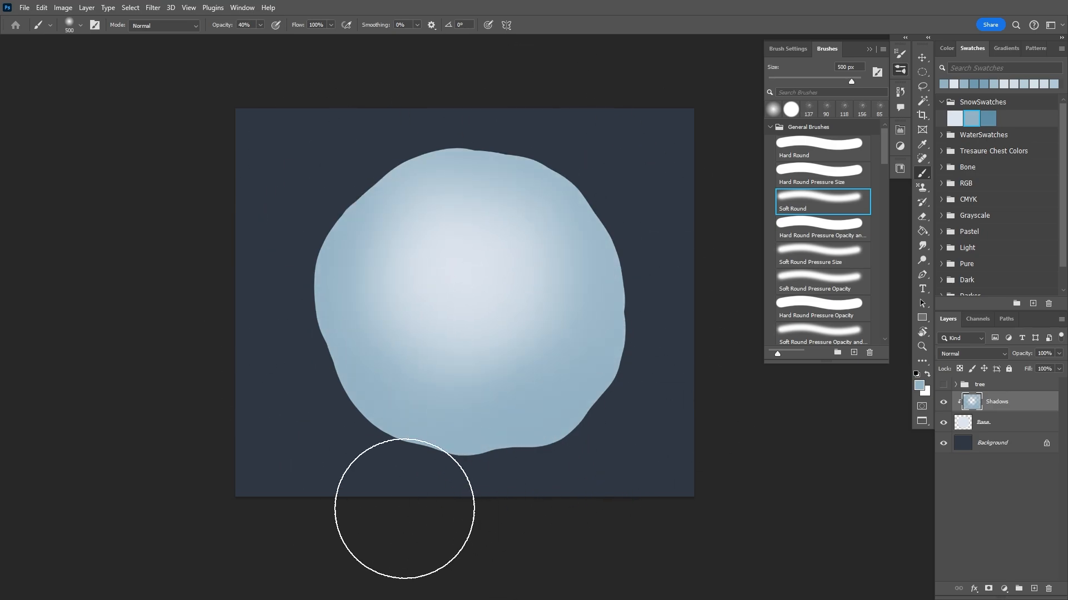
Lighten the upper middle of the ball with the soft brush, undoing the last excess stroke
{"action": "key", "text": "x"}
{"action": "mouse_move", "coordinate": [456, 269]}
{"action": "left_mouse_down"}
{"action": "mouse_move", "coordinate": [422, 279]}
{"action": "mouse_move", "coordinate": [473, 318]}
{"action": "left_mouse_up"}
{"action": "key", "text": "ctrl+z"}
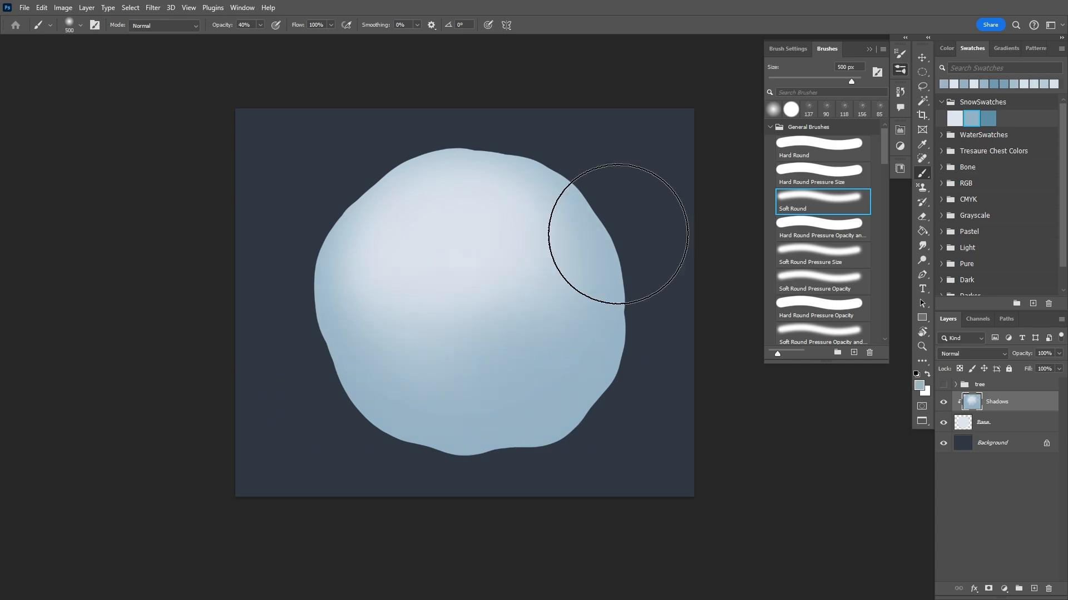
Deepen the shadow along the ball's lower and right edges with the darkest SnowSwatches blue, reducing the soft brush to 250 px
{"action": "left_click", "coordinate": [988, 118]}
{"action": "left_click_drag", "start_coordinate": [474, 522], "coordinate": [620, 421]}
{"action": "key", "text": "bracketleft"}
{"action": "key", "text": "bracketleft"}
{"action": "key", "text": "bracketleft"}
{"action": "mouse_move", "coordinate": [620, 421]}
{"action": "left_mouse_down"}
{"action": "mouse_move", "coordinate": [450, 115]}
{"action": "mouse_move", "coordinate": [449, 465]}
{"action": "left_mouse_up"}
Blend the ball's highlight into its shadows by painting soft strokes with tones sampled from the ball
{"action": "left_click", "coordinate": [380, 384], "text": "alt"}
{"action": "left_click_drag", "start_coordinate": [383, 378], "coordinate": [561, 289]}
{"action": "left_click", "coordinate": [473, 267], "text": "alt"}
{"action": "left_click_drag", "start_coordinate": [473, 273], "coordinate": [517, 312]}
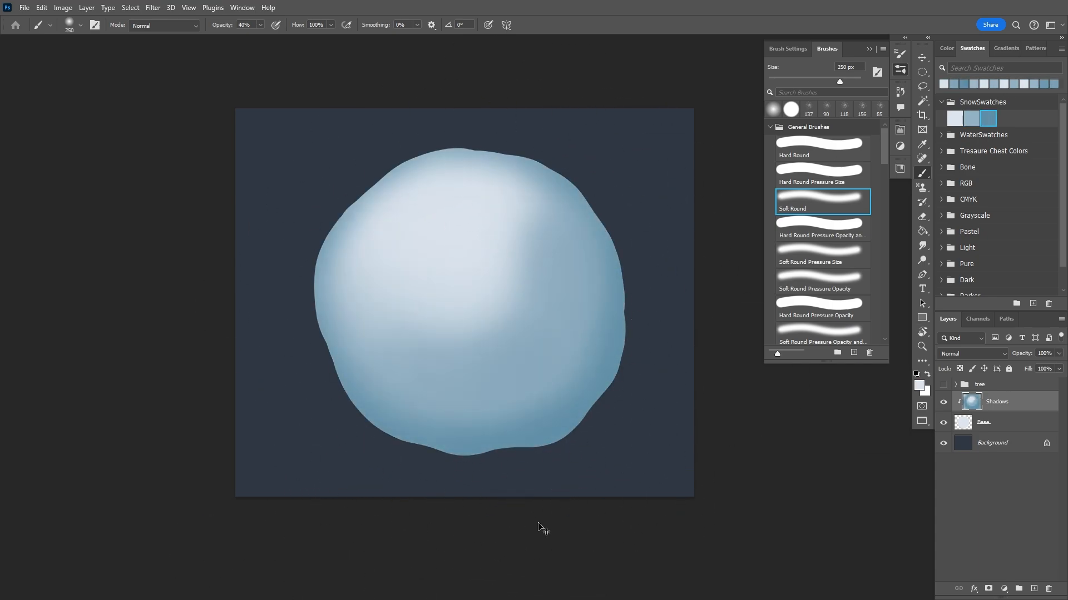
{"action": "left_click_drag", "start_coordinate": [517, 267], "coordinate": [472, 361]}
{"action": "mouse_move", "coordinate": [656, 408]}
{"action": "left_mouse_down"}
{"action": "mouse_move", "coordinate": [639, 417]}
{"action": "mouse_move", "coordinate": [660, 420]}
{"action": "left_mouse_up"}
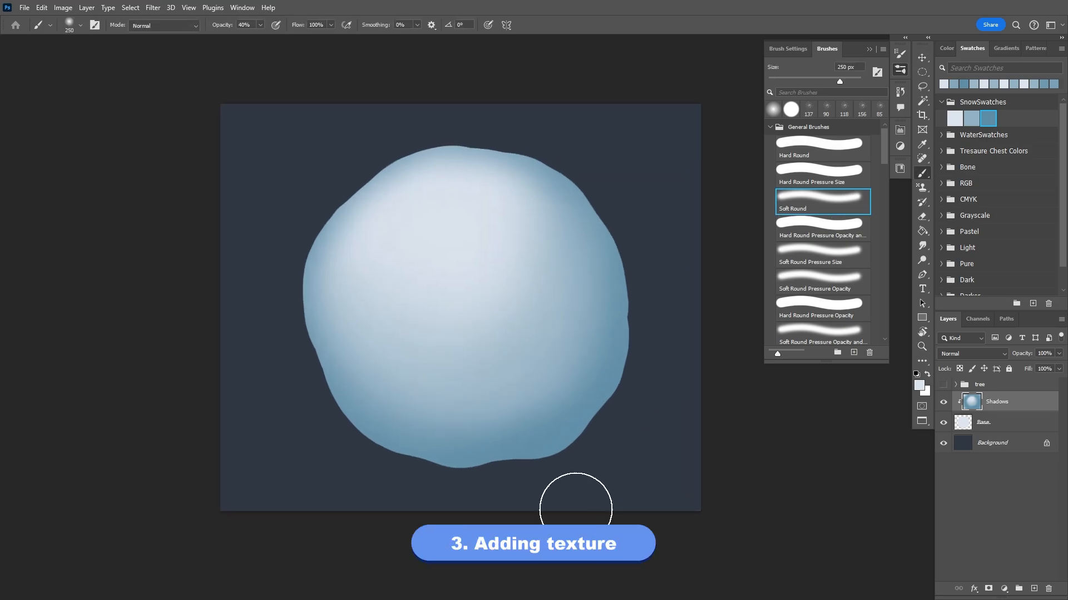
On a new clipped layer named Texture, paint the ball's right and lower edges in the darkest SnowSwatches blue with a 100 px spatter brush
{"action": "left_click", "coordinate": [1033, 590]}
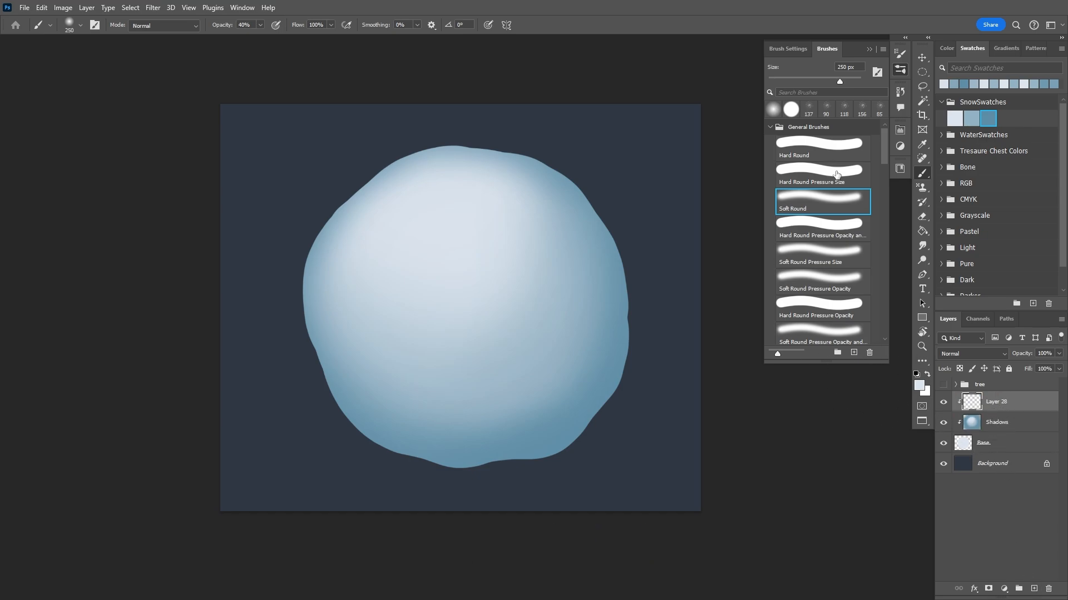
{"action": "left_click", "coordinate": [801, 114]}
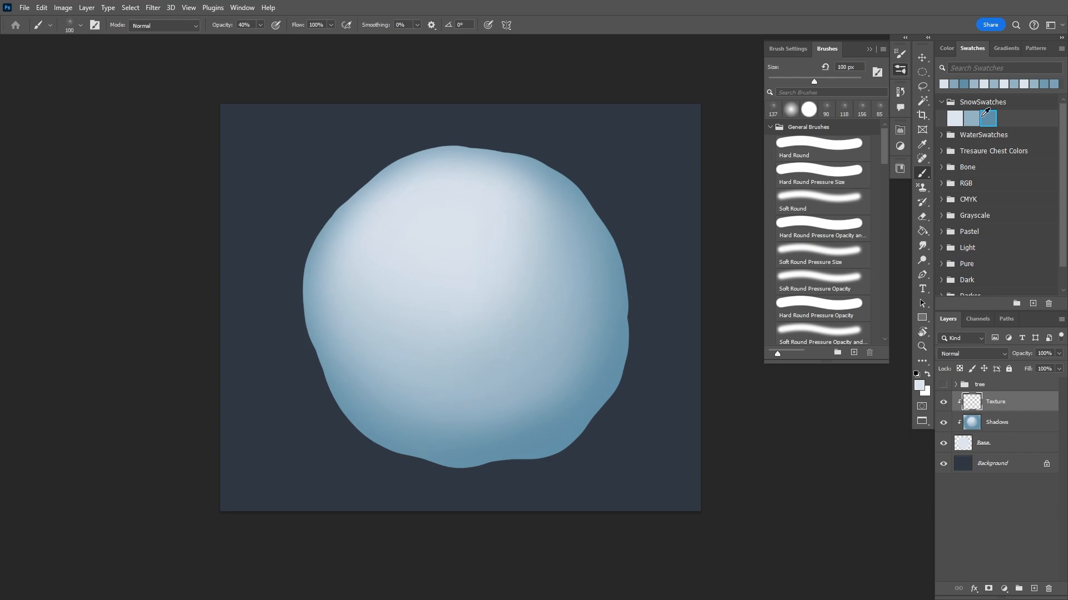
{"action": "left_click", "coordinate": [988, 118]}
{"action": "left_click_drag", "start_coordinate": [606, 348], "coordinate": [594, 391]}
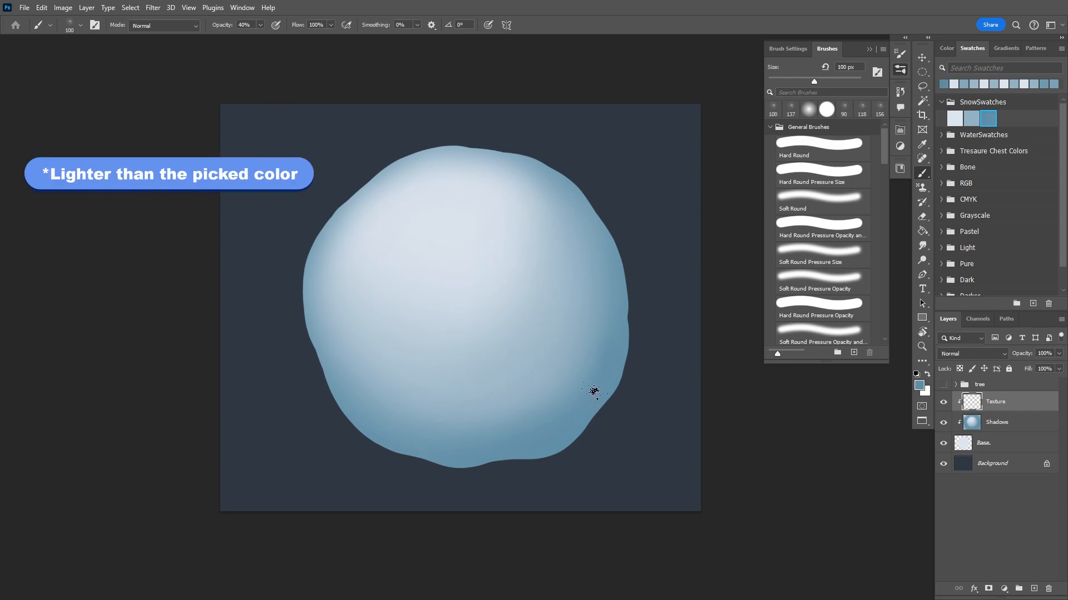
{"action": "mouse_move", "coordinate": [618, 300]}
{"action": "left_mouse_down"}
{"action": "mouse_move", "coordinate": [609, 348]}
{"action": "mouse_move", "coordinate": [453, 453]}
{"action": "left_mouse_up"}
Enlarge the spatter brush to 150 px and texture the ball's lower, left and upper areas with blues sampled from it
{"action": "key", "text": "]"}
{"action": "key", "text": "]"}
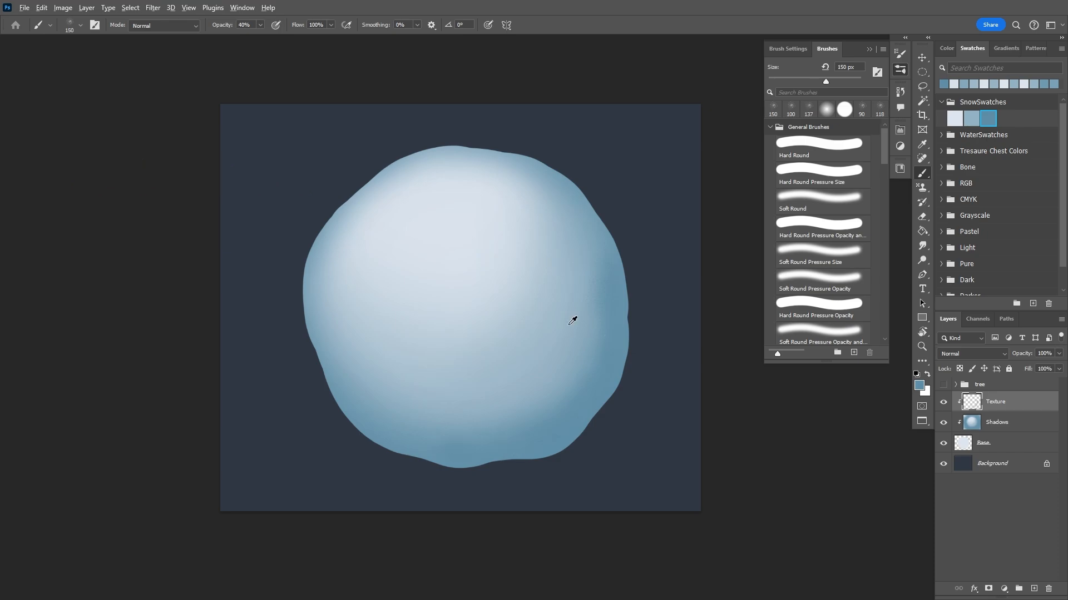
{"action": "left_click", "coordinate": [572, 319], "text": "alt"}
{"action": "left_click", "coordinate": [552, 324], "text": "alt"}
{"action": "left_click_drag", "start_coordinate": [552, 324], "coordinate": [522, 369]}
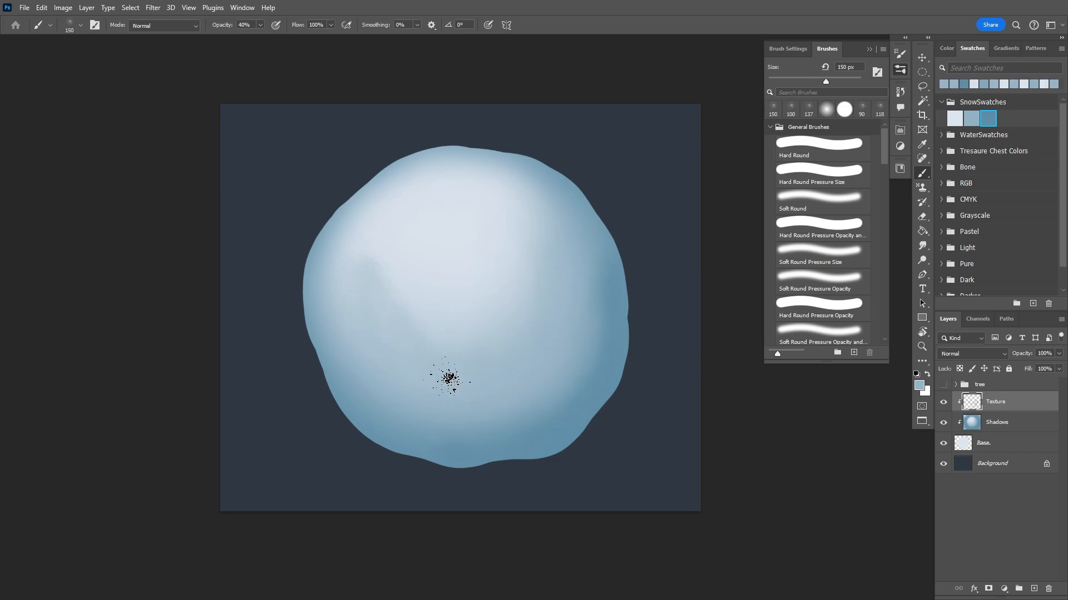
{"action": "mouse_move", "coordinate": [449, 376]}
{"action": "left_mouse_down"}
{"action": "mouse_move", "coordinate": [446, 347]}
{"action": "mouse_move", "coordinate": [348, 272]}
{"action": "left_mouse_up"}
{"action": "left_click_drag", "start_coordinate": [527, 195], "coordinate": [383, 228]}
Texture and soften the ball's highlight area with sampled light tones, lowering the spatter brush's opacity to 20%
{"action": "left_click", "coordinate": [460, 228], "text": "alt"}
{"action": "mouse_move", "coordinate": [442, 247]}
{"action": "left_mouse_down"}
{"action": "mouse_move", "coordinate": [423, 265]}
{"action": "mouse_move", "coordinate": [456, 271]}
{"action": "mouse_move", "coordinate": [457, 260]}
{"action": "mouse_move", "coordinate": [440, 259]}
{"action": "mouse_move", "coordinate": [452, 296]}
{"action": "left_mouse_up"}
{"action": "key", "text": "2"}
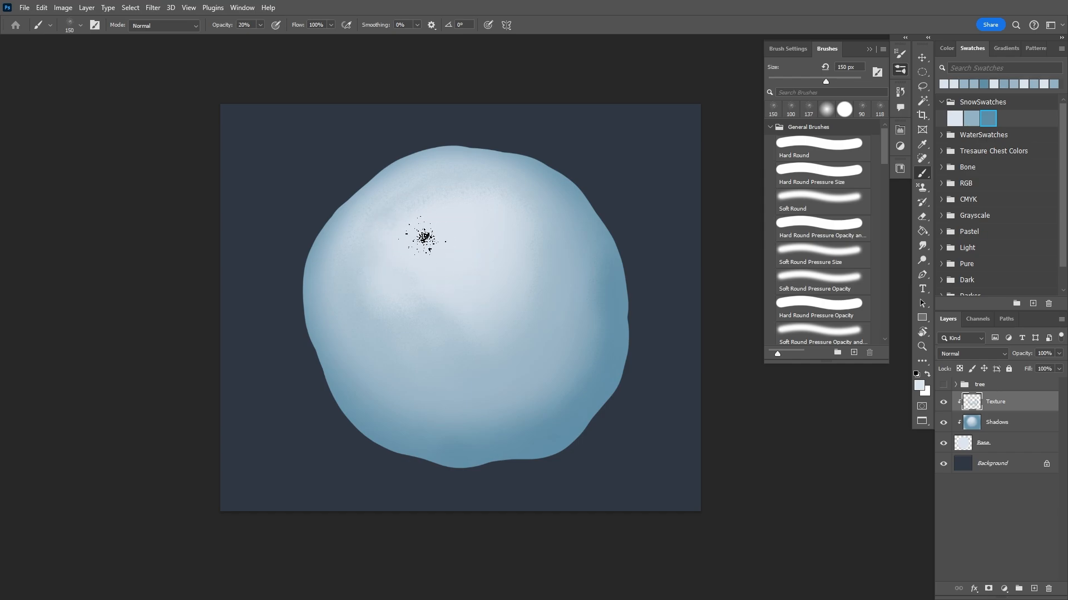
{"action": "left_click", "coordinate": [499, 268], "text": "alt"}
{"action": "left_click_drag", "start_coordinate": [476, 336], "coordinate": [403, 352]}
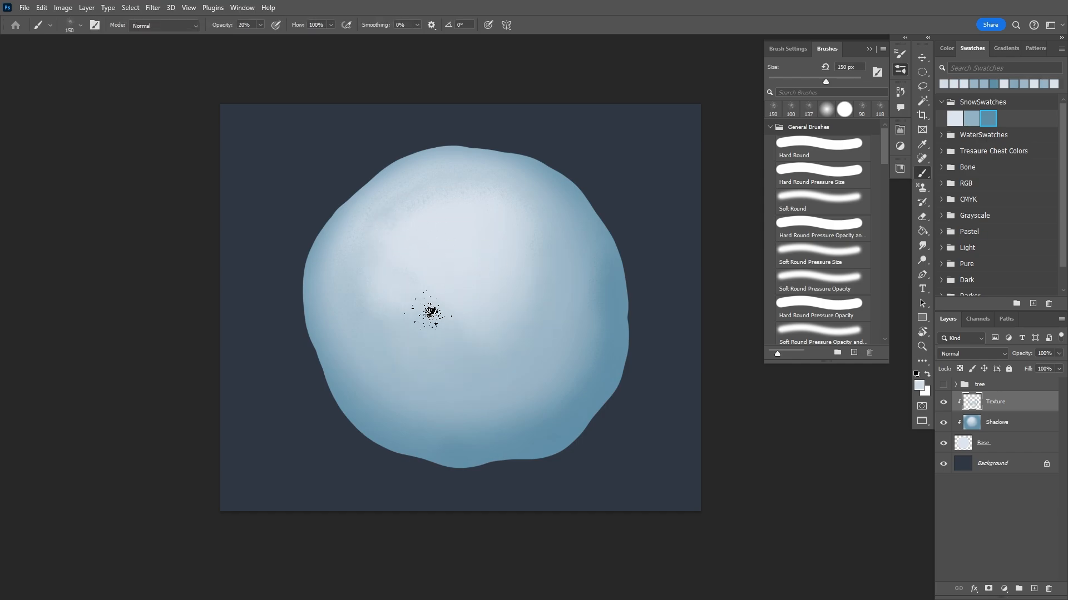
{"action": "mouse_move", "coordinate": [489, 222]}
{"action": "left_mouse_down"}
{"action": "mouse_move", "coordinate": [383, 291]}
{"action": "mouse_move", "coordinate": [543, 296]}
{"action": "left_mouse_up"}
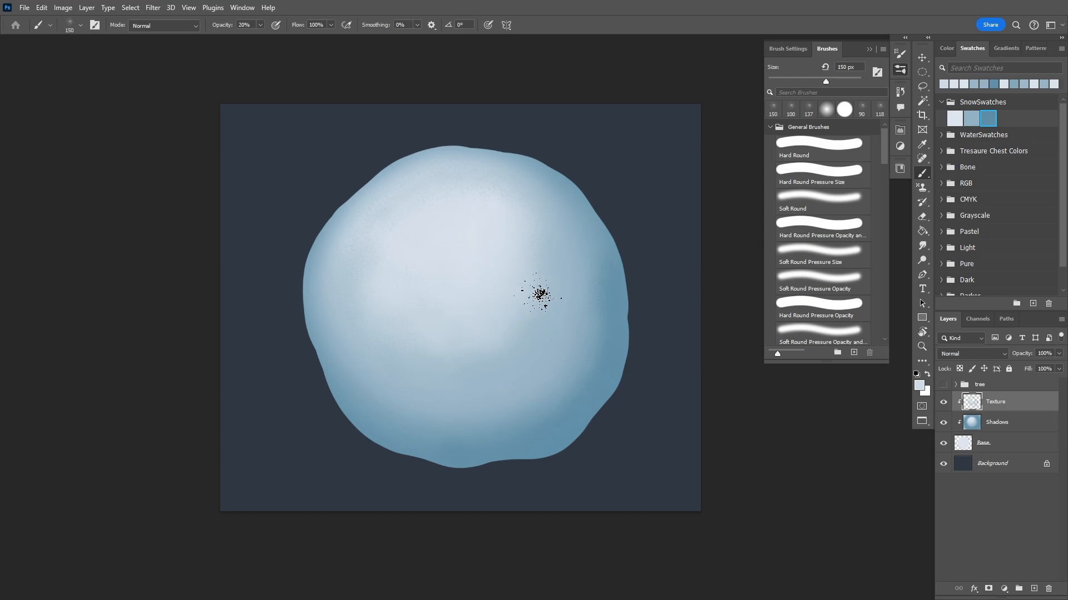
Extend the textured shadow over the ball's lower right with sampled mid and dark blues, and reduce the brush size
{"action": "left_click", "coordinate": [532, 364], "text": "alt"}
{"action": "mouse_move", "coordinate": [532, 364]}
{"action": "left_mouse_down"}
{"action": "mouse_move", "coordinate": [562, 412]}
{"action": "mouse_move", "coordinate": [571, 364]}
{"action": "left_mouse_up"}
{"action": "left_click", "coordinate": [563, 412], "text": "alt"}
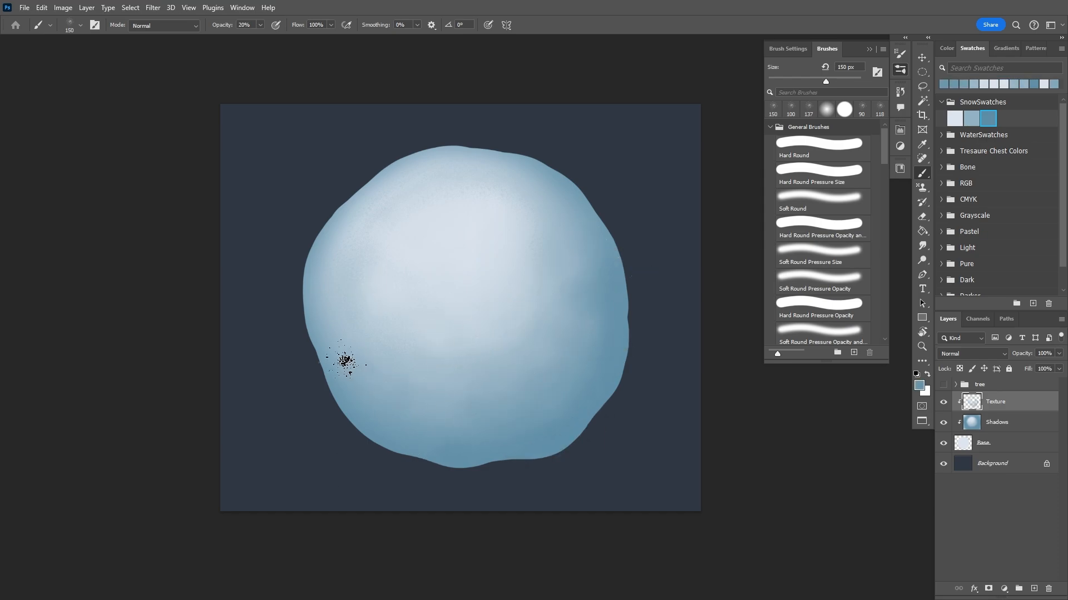
{"action": "key", "text": "bracketleft"}
{"action": "key", "text": "bracketleft"}
{"action": "key", "text": "bracketleft"}
Enlarge the spatter brush to 175 px and blend the lower edge of the highlight with sampled light tones
{"action": "left_click", "coordinate": [409, 315], "text": "alt"}
{"action": "key", "text": "bracketright"}
{"action": "key", "text": "bracketright"}
{"action": "key", "text": "bracketright"}
{"action": "key", "text": "bracketright"}
{"action": "mouse_move", "coordinate": [409, 314]}
{"action": "left_mouse_down"}
{"action": "mouse_move", "coordinate": [445, 320]}
{"action": "mouse_move", "coordinate": [375, 262]}
{"action": "mouse_move", "coordinate": [535, 282]}
{"action": "mouse_move", "coordinate": [469, 271]}
{"action": "mouse_move", "coordinate": [504, 329]}
{"action": "left_mouse_up"}
{"action": "left_click", "coordinate": [466, 295], "text": "alt"}
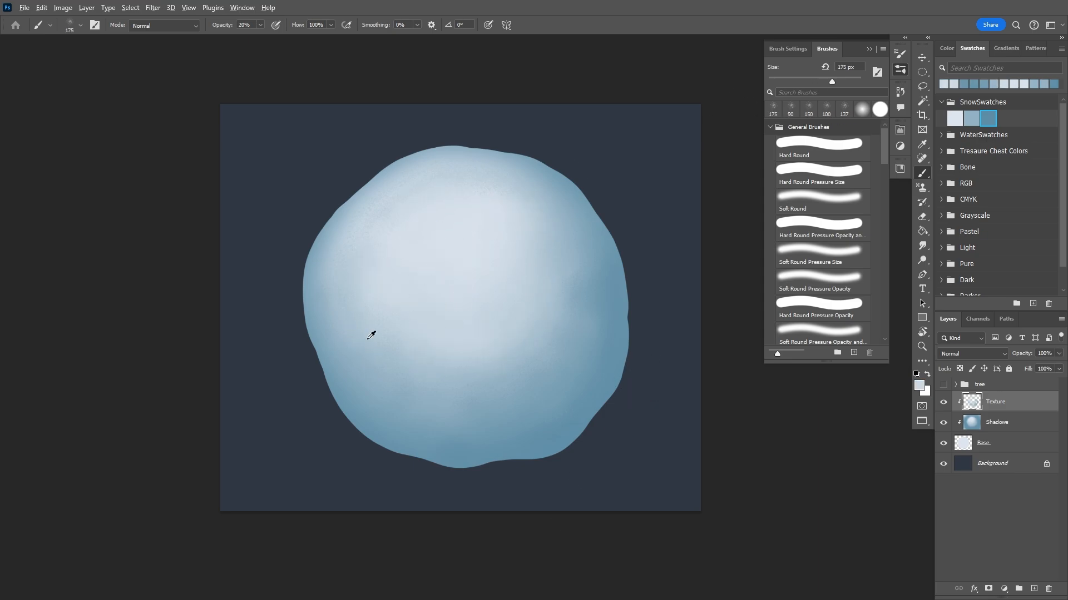
Blend the highlight's lower and left edges into the ball's midtones with sampled light blues
{"action": "left_click", "coordinate": [368, 339], "text": "alt"}
{"action": "left_click_drag", "start_coordinate": [369, 338], "coordinate": [484, 382]}
{"action": "left_click", "coordinate": [372, 307], "text": "alt"}
{"action": "mouse_move", "coordinate": [372, 308]}
{"action": "left_mouse_down"}
{"action": "mouse_move", "coordinate": [430, 304]}
{"action": "mouse_move", "coordinate": [411, 333]}
{"action": "mouse_move", "coordinate": [424, 310]}
{"action": "left_mouse_up"}
{"action": "left_click", "coordinate": [410, 333], "text": "alt"}
Reduce the spatter brush to 98 px and texture the ball's lower-left edge with a sampled blue
{"action": "key", "text": "bracketleft"}
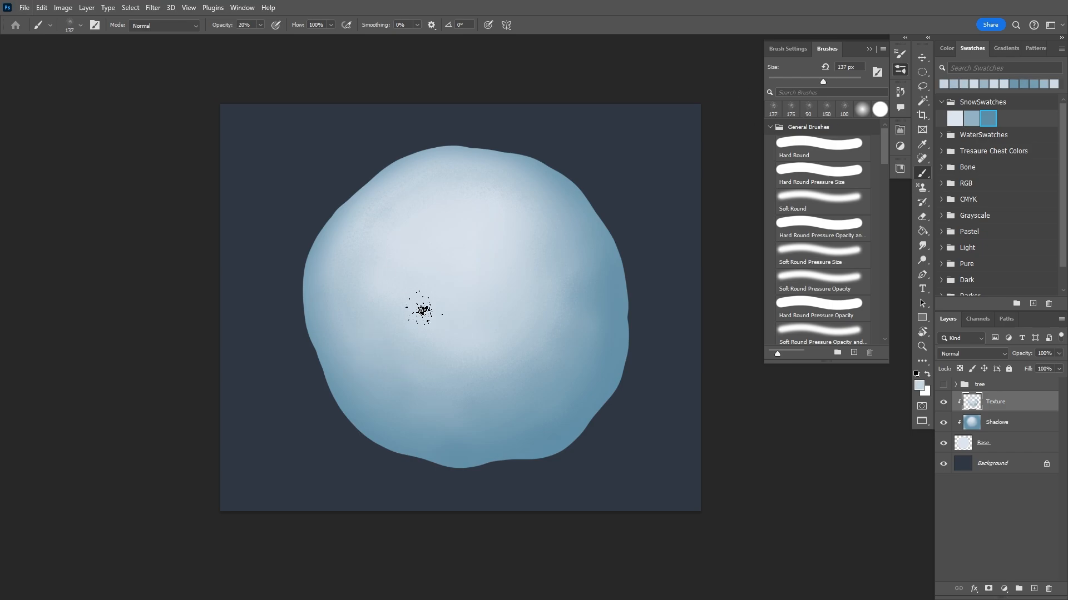
{"action": "key", "text": "bracketleft"}
{"action": "key", "text": "bracketleft"}
{"action": "left_click", "coordinate": [361, 372], "text": "alt"}
{"action": "left_click_drag", "start_coordinate": [361, 371], "coordinate": [367, 373]}
Texture the transition between highlight and shadow on the ball's right side with blues sampled from it
{"action": "left_click", "coordinate": [593, 299], "text": "alt"}
{"action": "mouse_move", "coordinate": [594, 299]}
{"action": "left_mouse_down"}
{"action": "mouse_move", "coordinate": [579, 279]}
{"action": "mouse_move", "coordinate": [551, 341]}
{"action": "mouse_move", "coordinate": [584, 315]}
{"action": "mouse_move", "coordinate": [578, 334]}
{"action": "left_mouse_up"}
{"action": "left_click", "coordinate": [579, 279], "text": "alt"}
{"action": "left_click", "coordinate": [550, 341], "text": "alt"}
{"action": "left_click", "coordinate": [584, 315], "text": "alt"}
Darken the sampled blue to 53% brightness and deepen a shadow patch at the ball's lower right
{"action": "left_click", "coordinate": [944, 49]}
{"action": "left_click_drag", "start_coordinate": [1006, 91], "coordinate": [998, 91]}
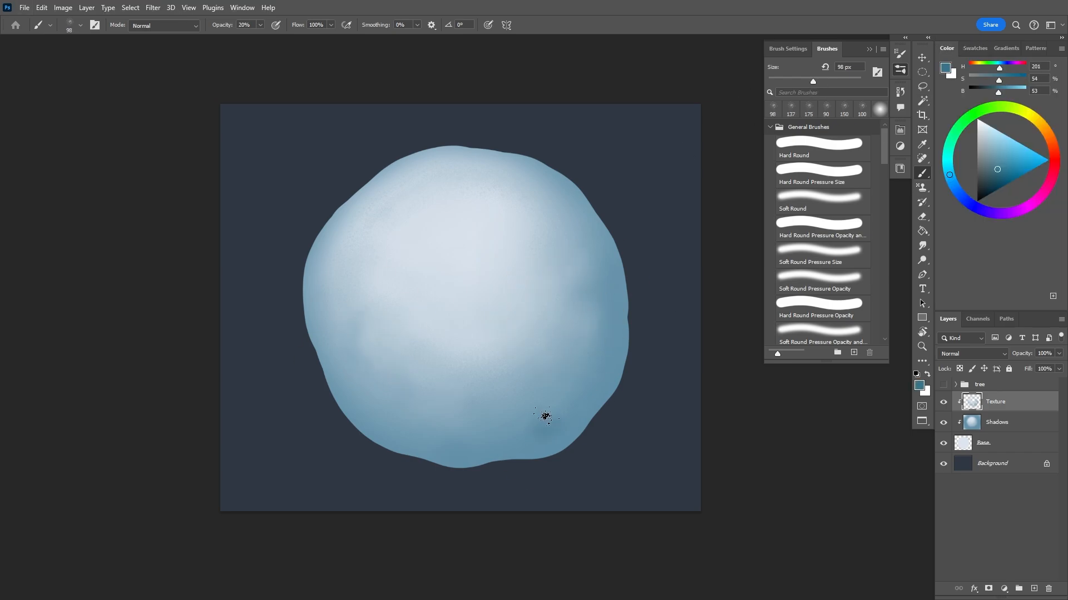
{"action": "left_click", "coordinate": [555, 418], "text": "alt"}
{"action": "mouse_move", "coordinate": [543, 417]}
{"action": "left_mouse_down"}
{"action": "mouse_move", "coordinate": [555, 420]}
{"action": "mouse_move", "coordinate": [542, 427]}
{"action": "left_mouse_up"}
{"action": "left_click", "coordinate": [542, 427], "text": "alt"}
Paint a mid-blue sampled from the highlight's upper edge onto the ball's left side
{"action": "left_click", "coordinate": [410, 210], "text": "alt"}
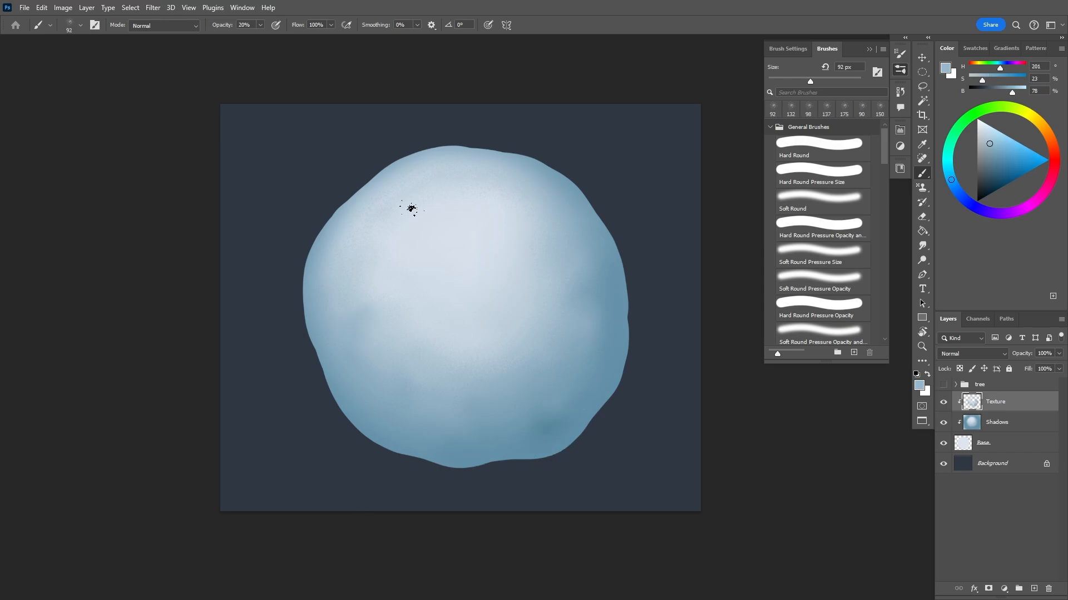
{"action": "left_click_drag", "start_coordinate": [377, 304], "coordinate": [361, 312]}
{"action": "left_click", "coordinate": [401, 302], "text": "alt"}
Enlarge the spatter brush and blend uneven tones through the ball's highlight with sampled light blues
{"action": "key", "text": "bracketright"}
{"action": "mouse_move", "coordinate": [467, 179]}
{"action": "left_mouse_down"}
{"action": "mouse_move", "coordinate": [516, 245]}
{"action": "mouse_move", "coordinate": [522, 273]}
{"action": "mouse_move", "coordinate": [442, 329]}
{"action": "left_mouse_up"}
{"action": "left_click", "coordinate": [526, 282], "text": "alt"}
{"action": "left_click", "coordinate": [402, 354], "text": "alt"}
{"action": "left_click_drag", "start_coordinate": [544, 259], "coordinate": [428, 189]}
{"action": "left_click", "coordinate": [429, 188], "text": "alt"}
Reduce the brush to 81 px and deepen the lower-left, lower-right and right-edge shadows with sampled blues
{"action": "left_click", "coordinate": [331, 359], "text": "alt"}
{"action": "key", "text": "bracketleft"}
{"action": "scroll", "coordinate": [381, 445], "scroll_direction": "down", "scroll_amount": 1}
{"action": "left_click", "coordinate": [525, 427], "text": "alt"}
{"action": "left_click_drag", "start_coordinate": [573, 281], "coordinate": [587, 381]}
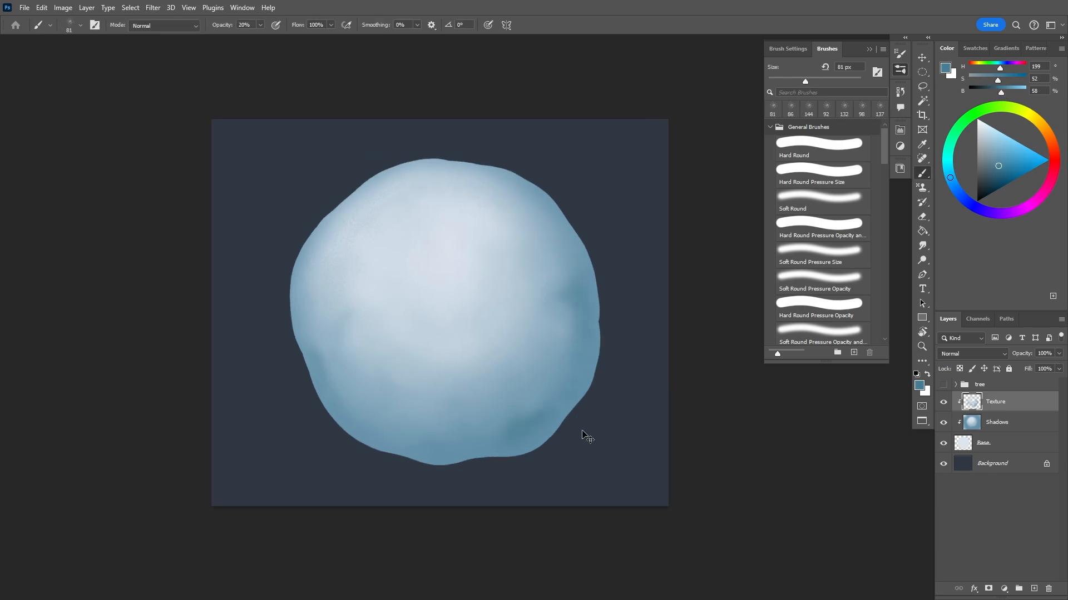
Vary the shadow texture along the ball's right and lower-left sides with sampled mid and dark blues
{"action": "left_click", "coordinate": [558, 312], "text": "alt"}
{"action": "left_click_drag", "start_coordinate": [557, 312], "coordinate": [555, 274]}
{"action": "left_click", "coordinate": [582, 295], "text": "alt"}
{"action": "left_click", "coordinate": [343, 360], "text": "alt"}
{"action": "left_click", "coordinate": [577, 375], "text": "alt"}
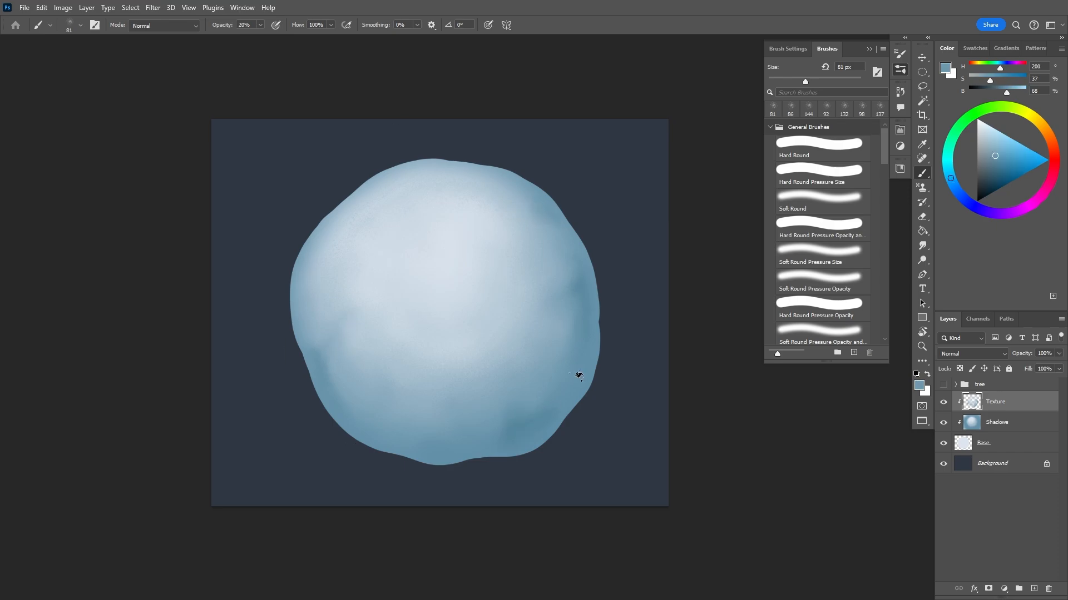
{"action": "left_click", "coordinate": [560, 316], "text": "alt"}
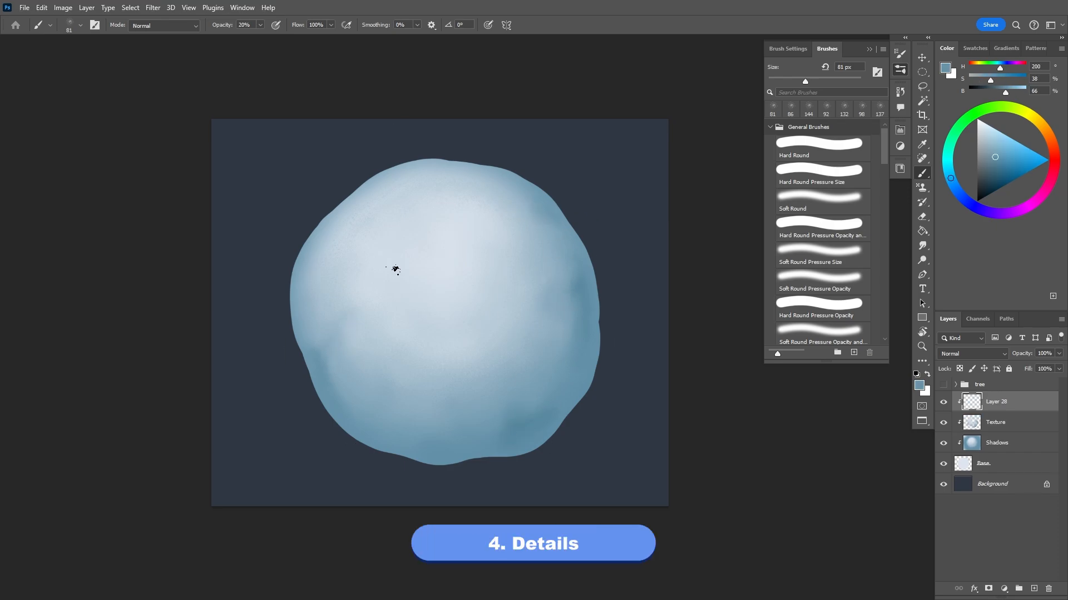
On a new clipped layer, paint a soft horizontal crease across the upper middle with sampled blues
{"action": "left_click_drag", "start_coordinate": [394, 261], "coordinate": [424, 268]}
{"action": "left_click", "coordinate": [398, 258], "text": "alt"}
{"action": "left_click", "coordinate": [393, 269], "text": "alt"}
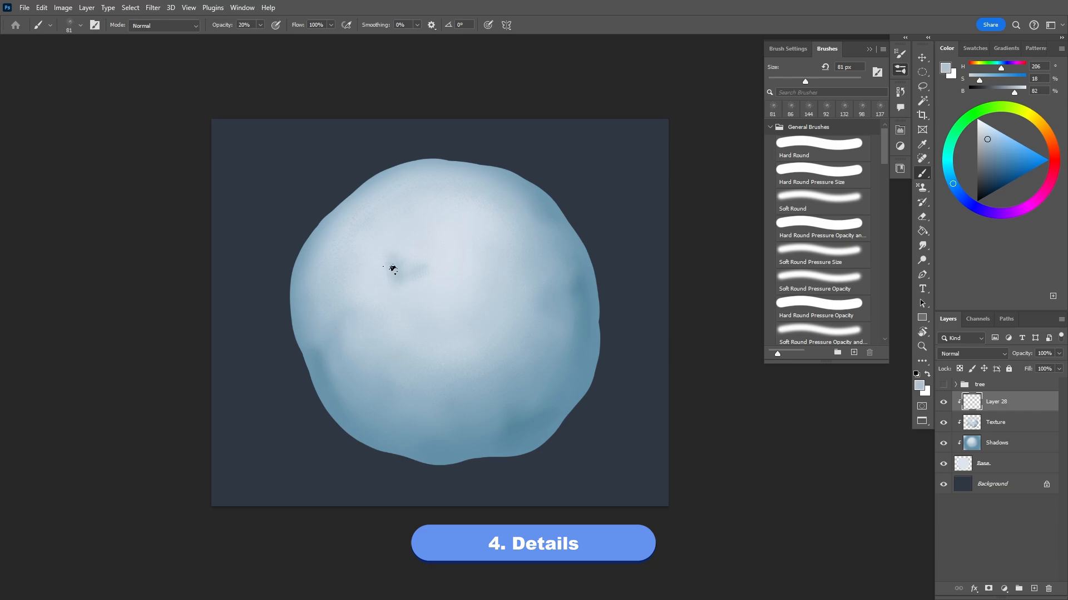
{"action": "left_click_drag", "start_coordinate": [419, 272], "coordinate": [451, 271]}
{"action": "left_click", "coordinate": [422, 260], "text": "alt"}
{"action": "left_click", "coordinate": [398, 275], "text": "alt"}
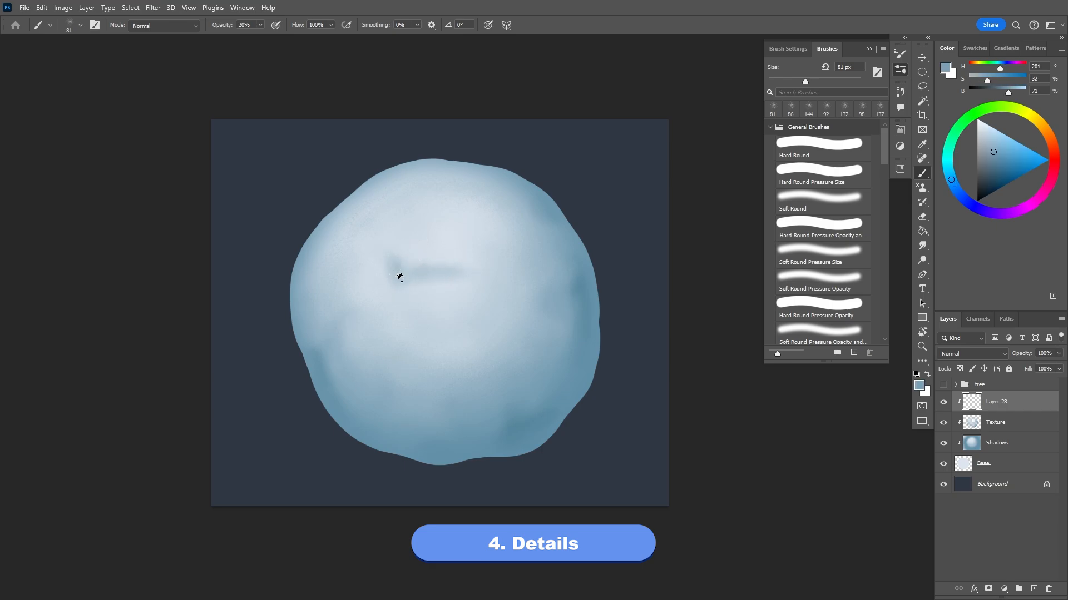
{"action": "left_click", "coordinate": [404, 264], "text": "alt"}
Branch the crease toward the upper right and lower left, softening its edges with sampled tones
{"action": "left_click_drag", "start_coordinate": [407, 299], "coordinate": [424, 281]}
{"action": "left_click", "coordinate": [483, 277], "text": "alt"}
{"action": "left_click", "coordinate": [549, 240], "text": "alt"}
{"action": "mouse_move", "coordinate": [527, 241]}
{"action": "left_mouse_down"}
{"action": "mouse_move", "coordinate": [490, 271]}
{"action": "mouse_move", "coordinate": [510, 272]}
{"action": "left_mouse_up"}
{"action": "left_click", "coordinate": [498, 281], "text": "alt"}
{"action": "left_click", "coordinate": [465, 277], "text": "alt"}
{"action": "left_click", "coordinate": [396, 278], "text": "alt"}
{"action": "left_click_drag", "start_coordinate": [395, 280], "coordinate": [372, 319]}
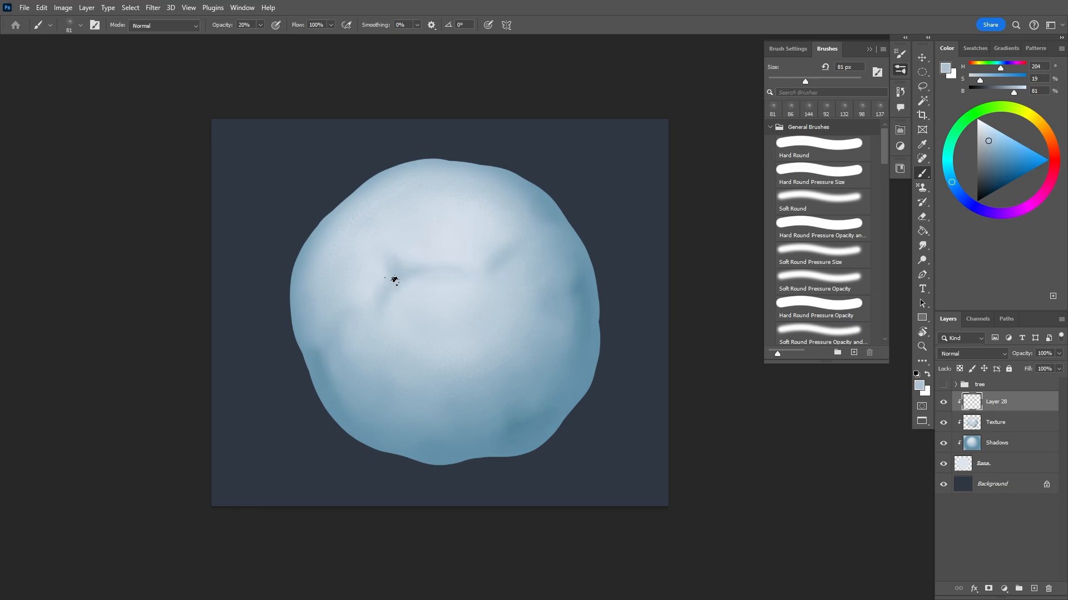
Enlarge the brush to 94 px and extend the crease's left end upward, shaping it with sampled tones
{"action": "left_click", "coordinate": [418, 293], "text": "alt"}
{"action": "left_click", "coordinate": [396, 282], "text": "alt"}
{"action": "left_click_drag", "start_coordinate": [805, 82], "coordinate": [811, 82]}
{"action": "mouse_move", "coordinate": [378, 245]}
{"action": "left_mouse_down"}
{"action": "mouse_move", "coordinate": [396, 268]}
{"action": "mouse_move", "coordinate": [428, 269]}
{"action": "mouse_move", "coordinate": [381, 230]}
{"action": "left_mouse_up"}
{"action": "left_click", "coordinate": [407, 228], "text": "alt"}
{"action": "left_click", "coordinate": [400, 268], "text": "alt"}
{"action": "left_click", "coordinate": [424, 276], "text": "alt"}
{"action": "left_click", "coordinate": [416, 249], "text": "alt"}
{"action": "left_click", "coordinate": [433, 263], "text": "alt"}
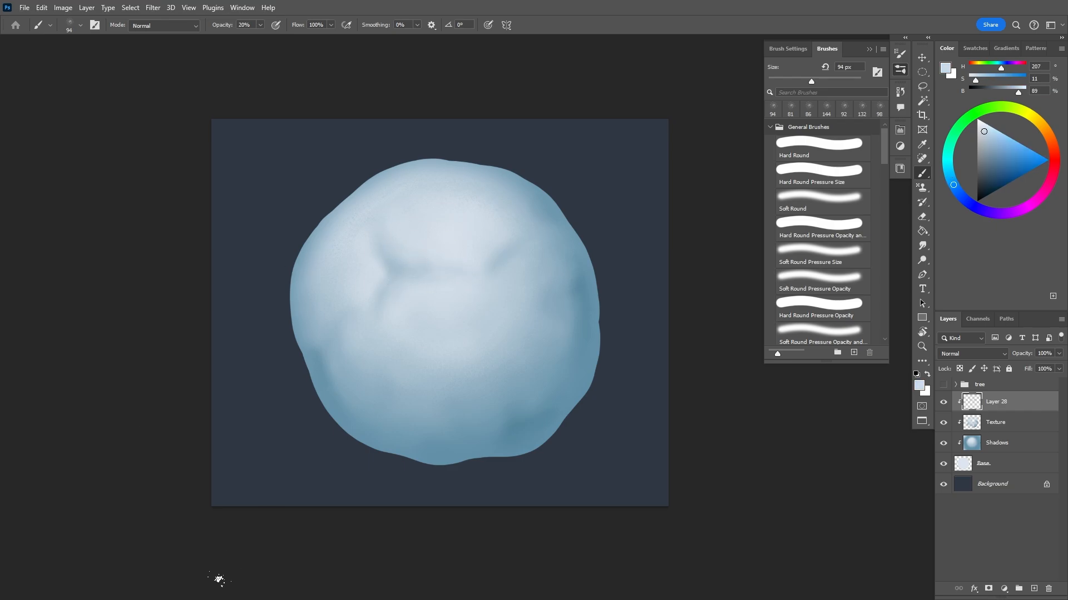
Pick a near-white blue with 95% brightness, reduce the brush to 78 px and brighten the facets around the creases
{"action": "left_click", "coordinate": [428, 350], "text": "alt"}
{"action": "left_click", "coordinate": [439, 379], "text": "alt"}
{"action": "key", "text": "ctrl+space"}
{"action": "left_click", "coordinate": [443, 316], "text": "alt"}
{"action": "left_click", "coordinate": [980, 125]}
{"action": "key", "text": "bracketleft"}
{"action": "key", "text": "bracketleft"}
{"action": "key", "text": "bracketleft"}
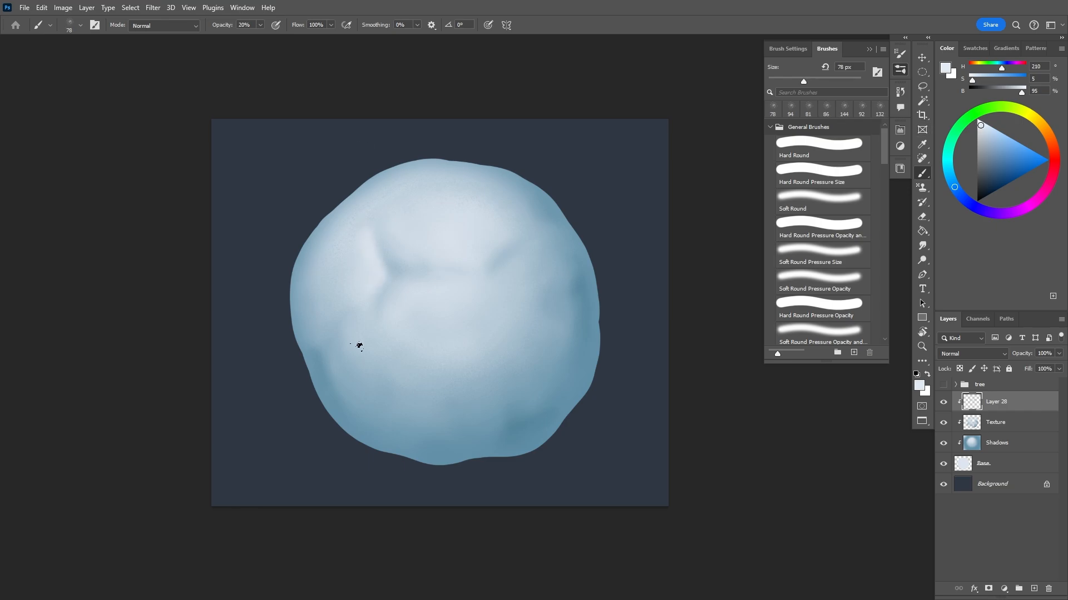
Undo the last stroke, set the brush to 88 px and refine the crease and facet shading with sampled tones
{"action": "key", "text": "ctrl+z"}
{"action": "key", "text": "ctrl+space"}
{"action": "mouse_move", "coordinate": [629, 346]}
{"action": "left_mouse_down"}
{"action": "mouse_move", "coordinate": [619, 355]}
{"action": "mouse_move", "coordinate": [627, 348]}
{"action": "left_mouse_up"}
{"action": "left_click", "coordinate": [399, 271], "text": "alt"}
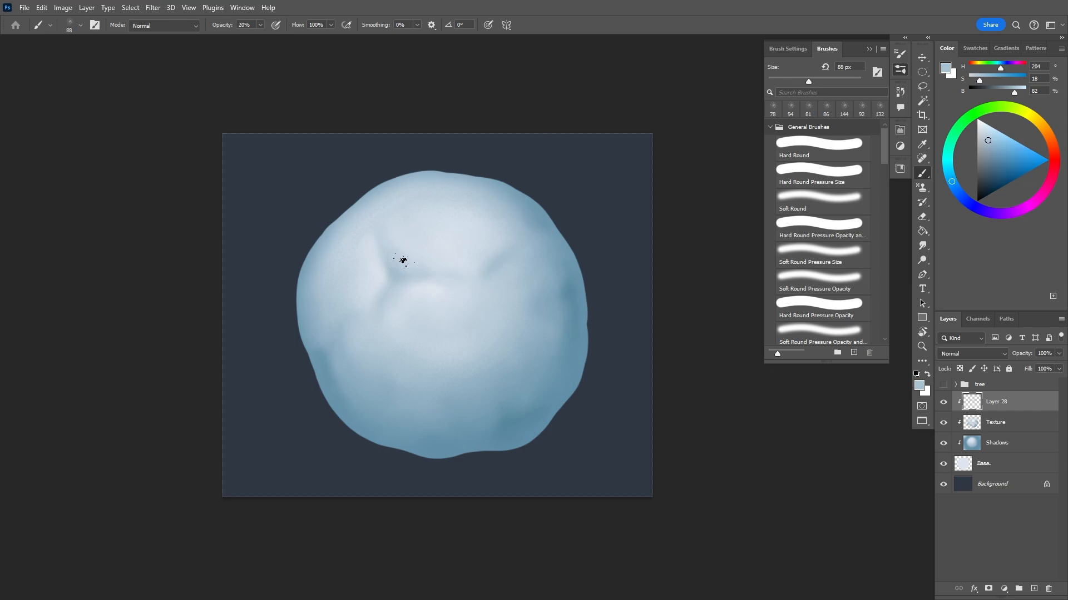
{"action": "left_click", "coordinate": [440, 235], "text": "alt"}
{"action": "left_click", "coordinate": [470, 253], "text": "alt"}
{"action": "left_click", "coordinate": [410, 357], "text": "alt"}
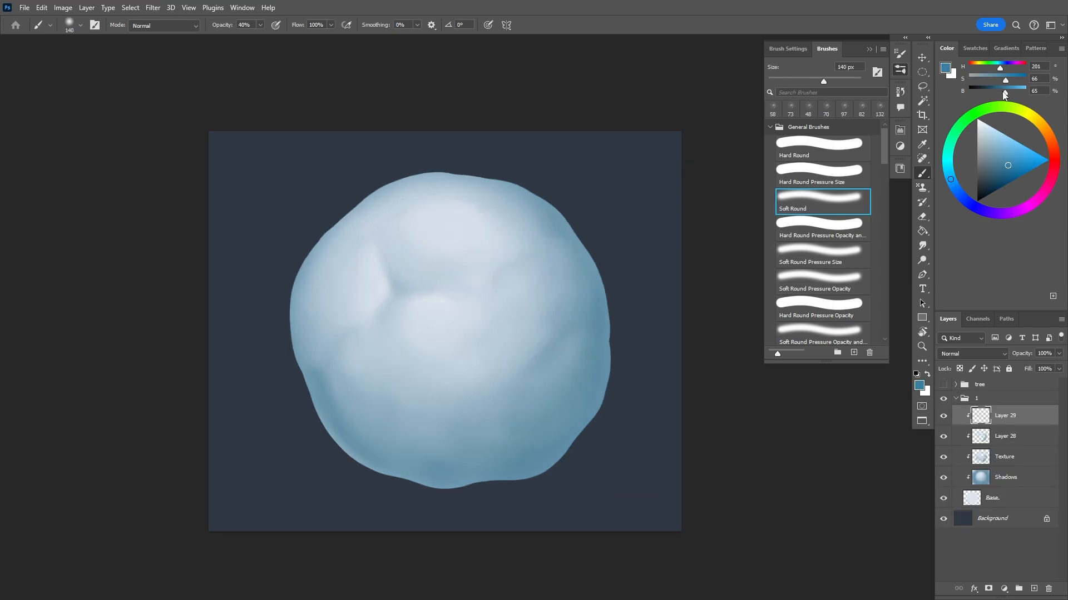
Darken the blue to 60% brightness and shade the lower-right and bottom edges with the soft brush, reducing it to 80 px
{"action": "left_click_drag", "start_coordinate": [628, 397], "coordinate": [609, 426]}
{"action": "left_click_drag", "start_coordinate": [477, 498], "coordinate": [498, 498]}
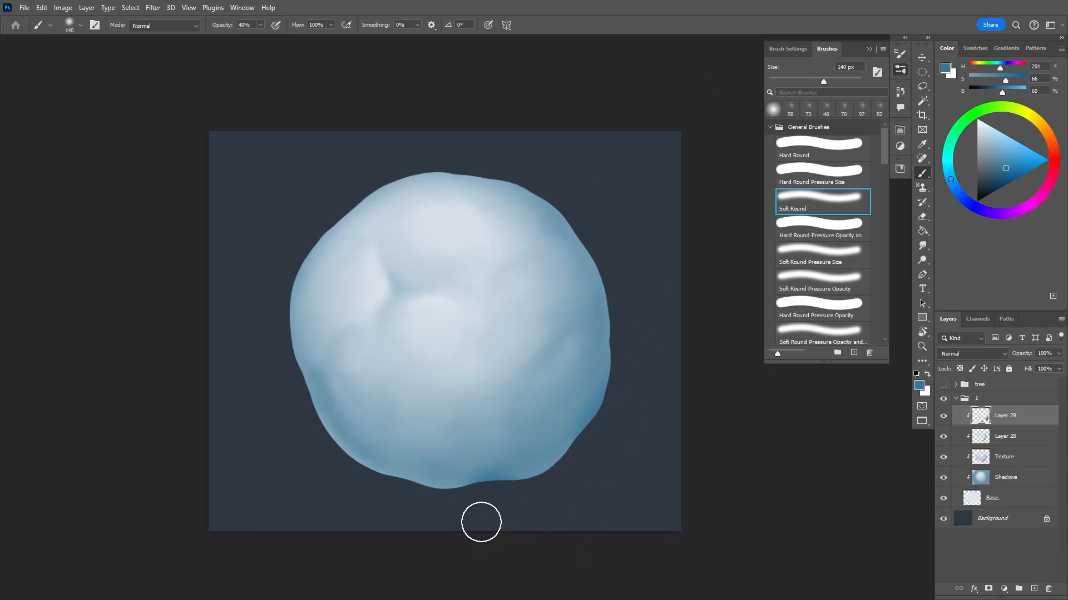
{"action": "key", "text": "bracketleft"}
{"action": "key", "text": "bracketleft"}
{"action": "key", "text": "bracketleft"}
{"action": "key", "text": "bracketleft"}
{"action": "key", "text": "bracketleft"}
{"action": "key", "text": "bracketleft"}
{"action": "left_click_drag", "start_coordinate": [571, 468], "coordinate": [548, 485]}
{"action": "left_click_drag", "start_coordinate": [391, 482], "coordinate": [479, 499]}
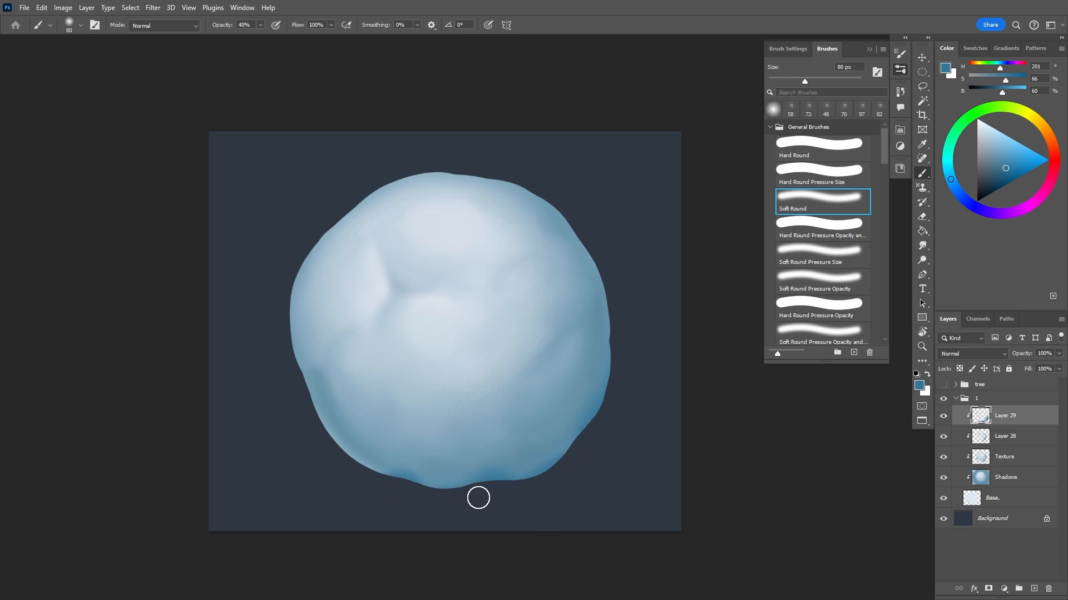
Try to darken the ball's right edge with an enlarged soft brush
{"action": "key", "text": "bracketright"}
{"action": "key", "text": "bracketright"}
{"action": "left_click_drag", "start_coordinate": [608, 274], "coordinate": [607, 309]}
{"action": "mouse_move", "coordinate": [610, 279]}
{"action": "left_mouse_down"}
{"action": "mouse_move", "coordinate": [608, 335]}
{"action": "mouse_move", "coordinate": [612, 286]}
{"action": "left_mouse_up"}
{"action": "key", "text": "ctrl+z"}
{"action": "key", "text": "ctrl+z"}
Switch to a spatter brush, adjust its size and texture the ball's right and upper-right edges with the dark blue
{"action": "left_click", "coordinate": [809, 109]}
{"action": "key", "text": "bracketright"}
{"action": "key", "text": "bracketright"}
{"action": "key", "text": "bracketright"}
{"action": "key", "text": "bracketright"}
{"action": "key", "text": "bracketleft"}
{"action": "key", "text": "bracketleft"}
{"action": "key", "text": "bracketleft"}
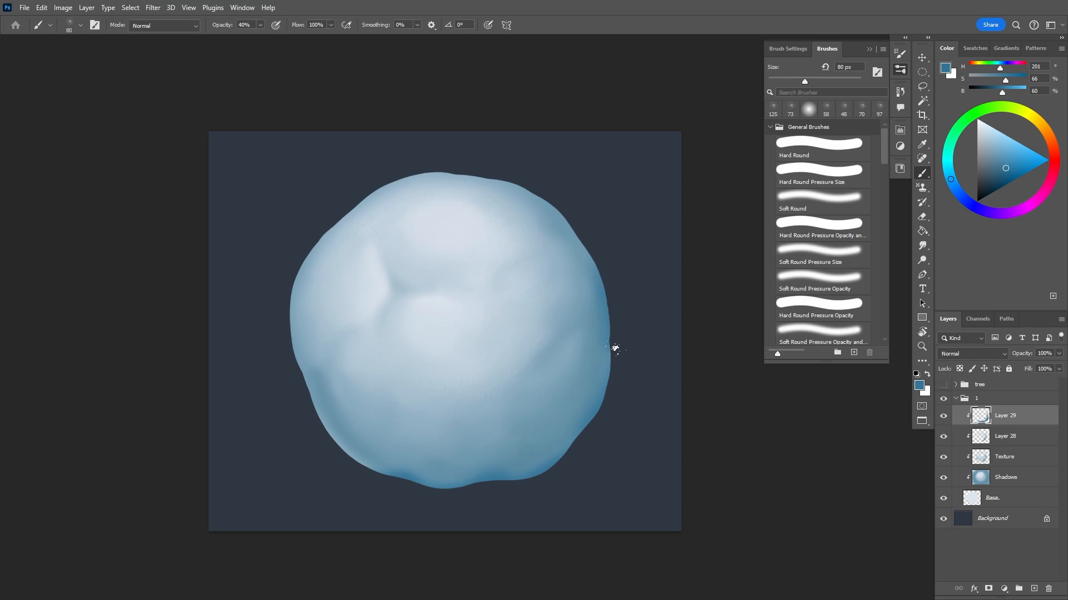
{"action": "left_click_drag", "start_coordinate": [614, 348], "coordinate": [610, 374]}
{"action": "key", "text": "bracketright"}
{"action": "mouse_move", "coordinate": [609, 351]}
{"action": "left_mouse_down"}
{"action": "mouse_move", "coordinate": [611, 381]}
{"action": "mouse_move", "coordinate": [613, 353]}
{"action": "left_mouse_up"}
{"action": "left_click_drag", "start_coordinate": [559, 212], "coordinate": [586, 247]}
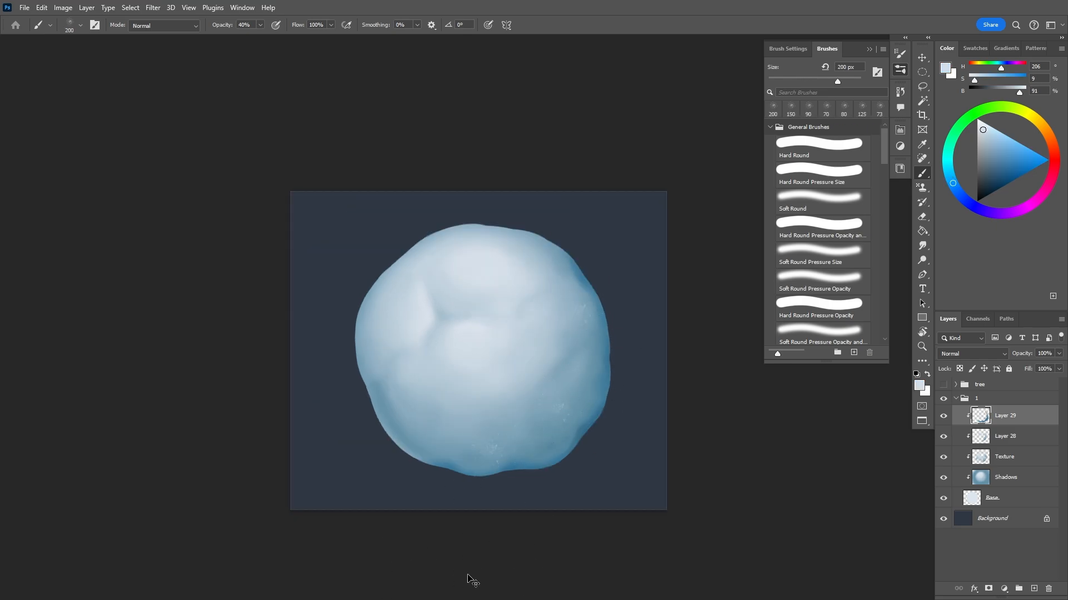
Lower the spatter brush's opacity to 20% and blend the lower-right and bottom areas with sampled blues
{"action": "left_click", "coordinate": [583, 427], "text": "alt"}
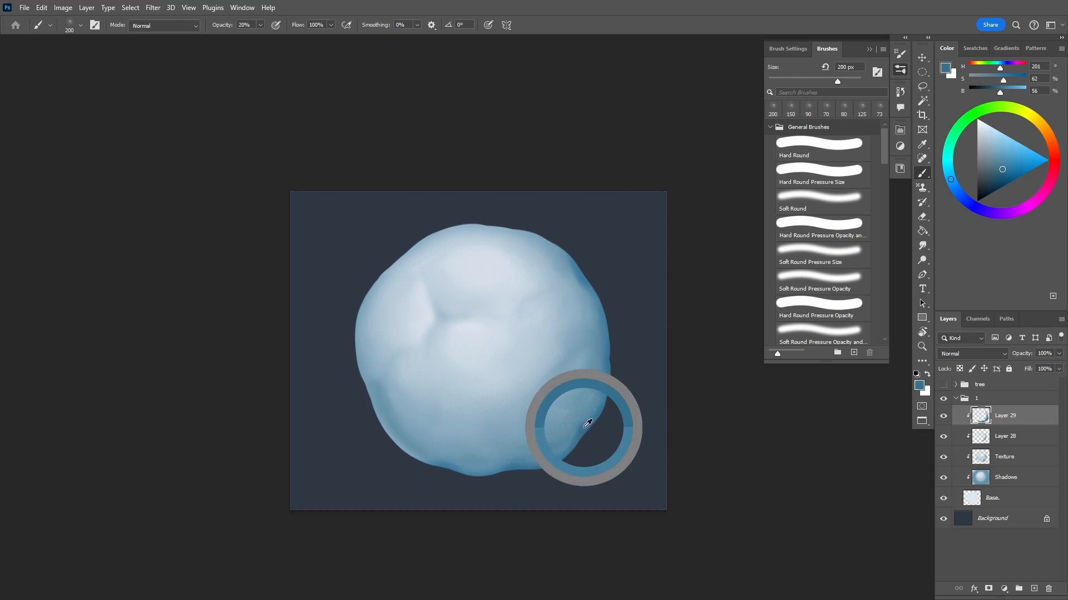
{"action": "left_click", "coordinate": [472, 445], "text": "alt"}
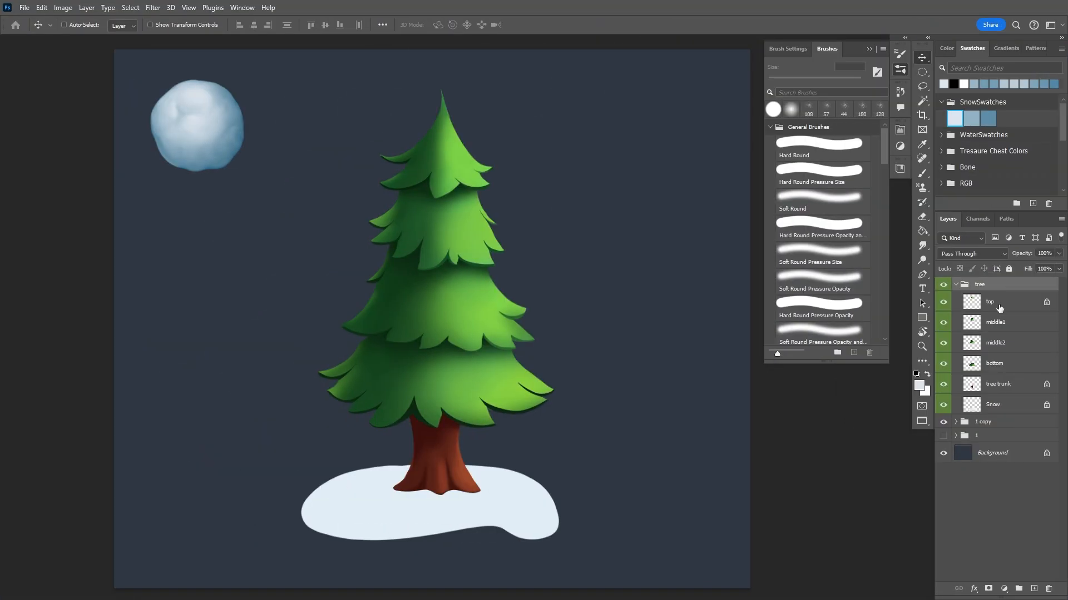
Add a new layer above the tree's top tier and name it "Snow top"
{"action": "key", "text": "ctrl+shift+alt+n"}
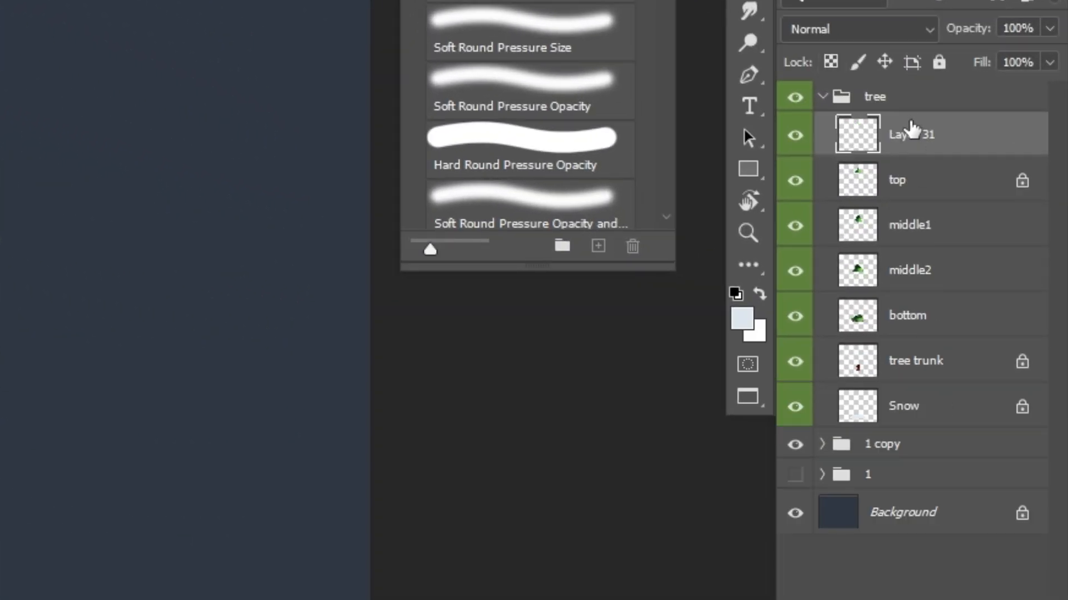
{"action": "double_click", "coordinate": [913, 134]}
{"action": "type", "text": "Snow top"}
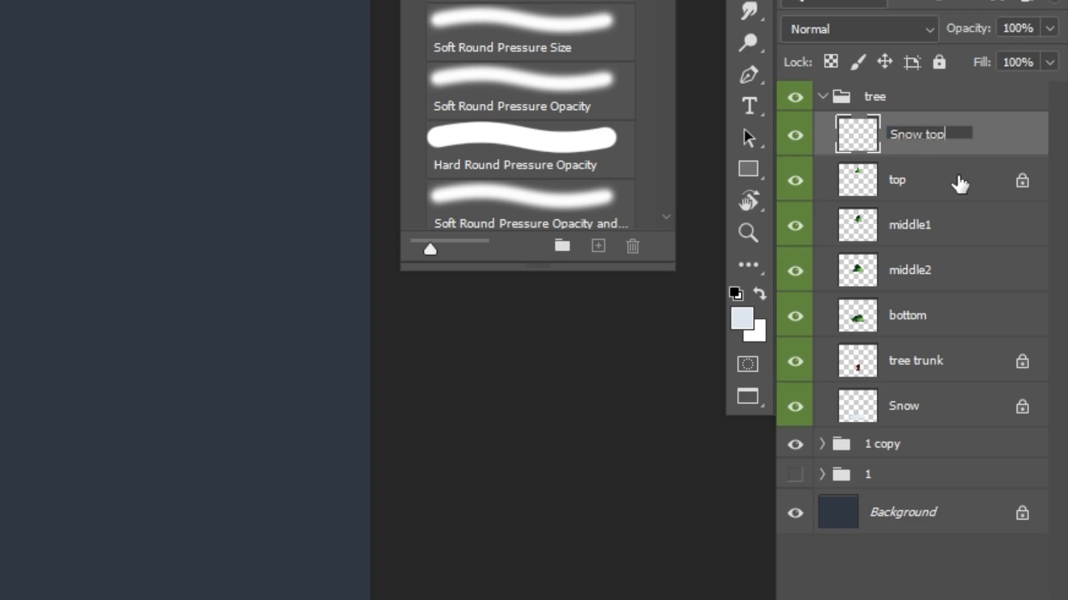
{"action": "key", "text": "Return"}
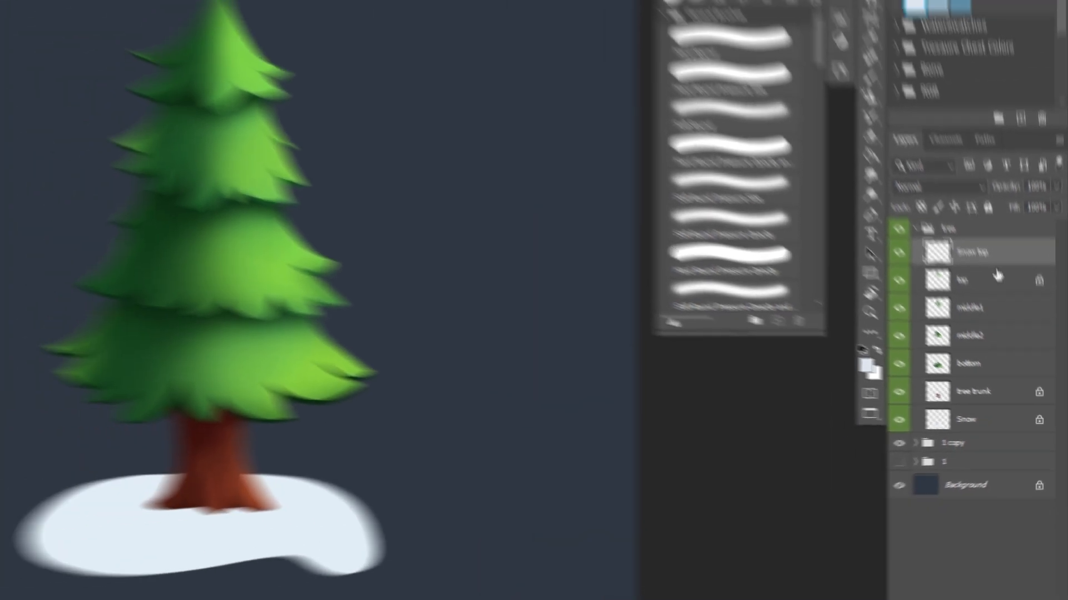
Lasso two snow patches on the right side of the tree's top tier and fill them with the light snow colour
{"action": "key", "text": "l"}
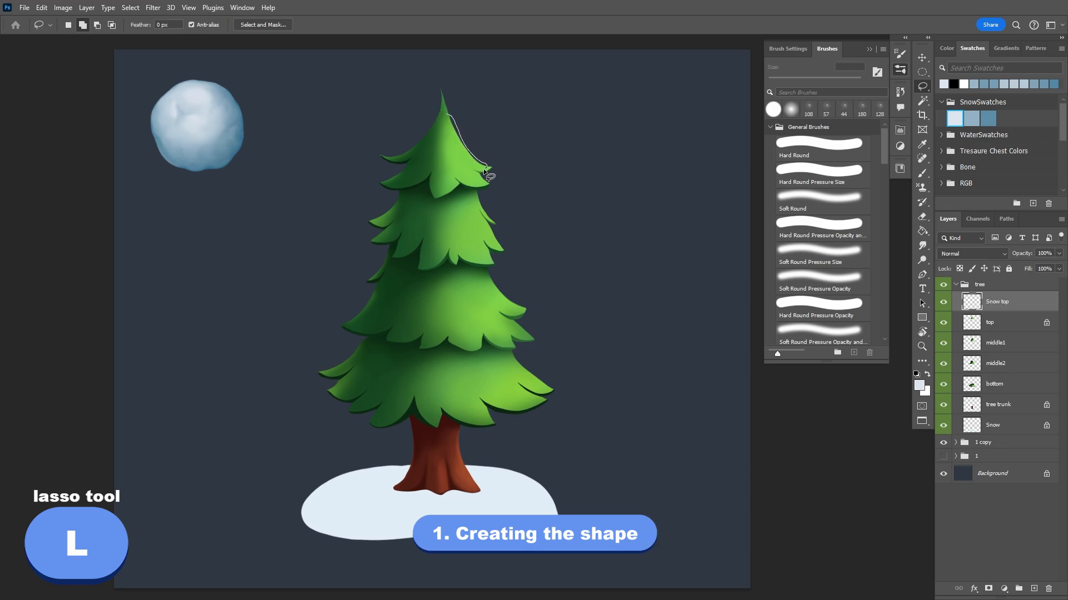
{"action": "left_click_drag", "start_coordinate": [455, 151], "coordinate": [464, 172]}
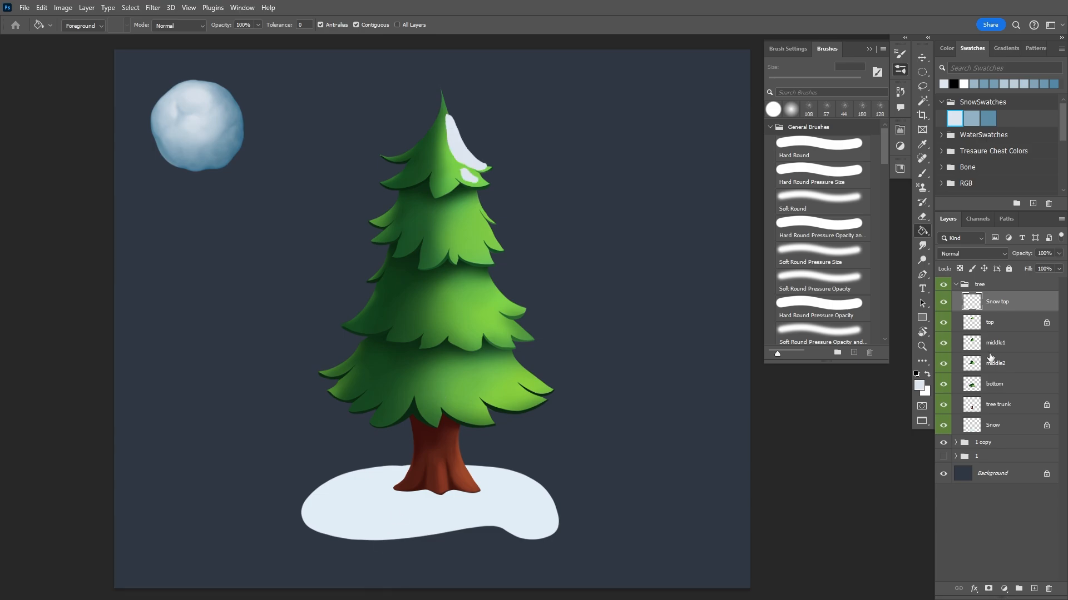
Add a new layer above the middle1 layer and name it "Snow middle1"
{"action": "left_click", "coordinate": [997, 344]}
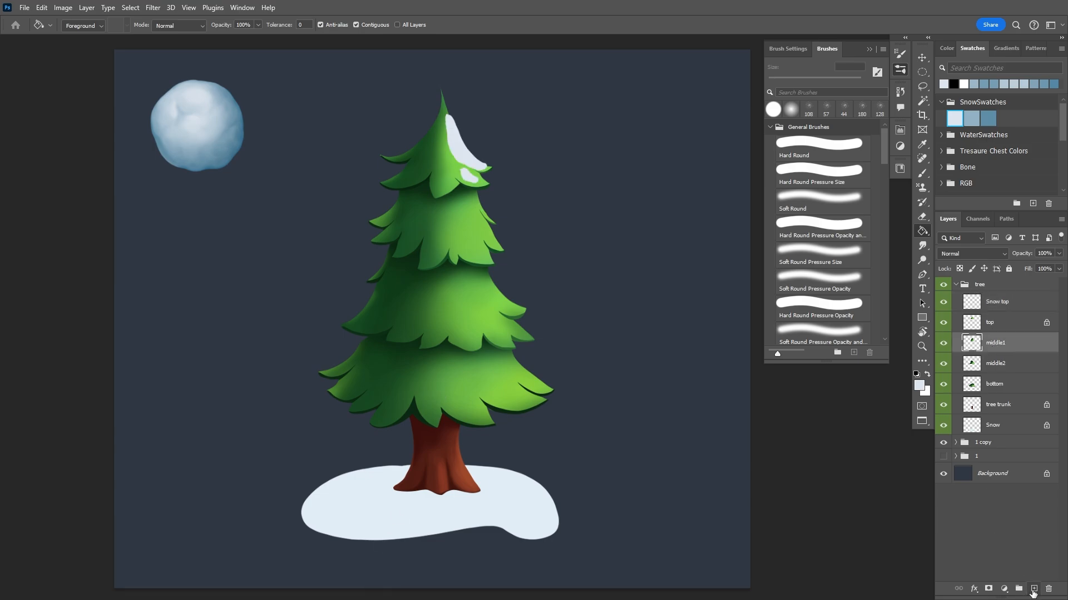
{"action": "left_click", "coordinate": [1033, 589]}
{"action": "double_click", "coordinate": [997, 343]}
{"action": "type", "text": "Snow middle1"}
{"action": "key", "text": "Return"}
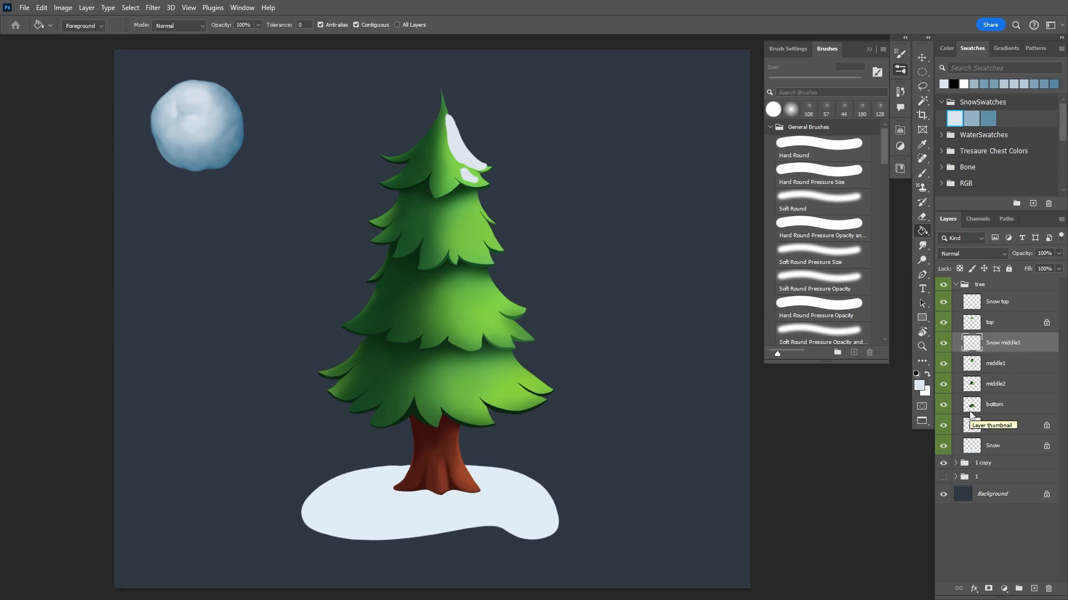
Lasso a large snow patch and a small one on the second tier's right side and fill them with the snow colour
{"action": "key", "text": "l"}
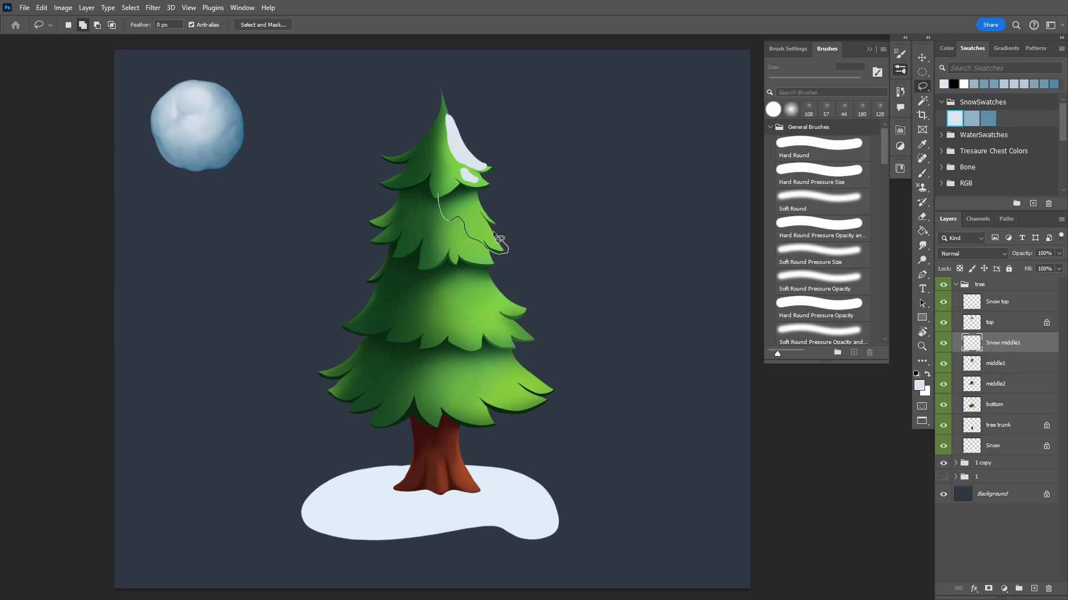
{"action": "left_click_drag", "start_coordinate": [448, 168], "coordinate": [449, 169]}
{"action": "key", "text": "alt+BackSpace"}
{"action": "key", "text": "ctrl+d"}
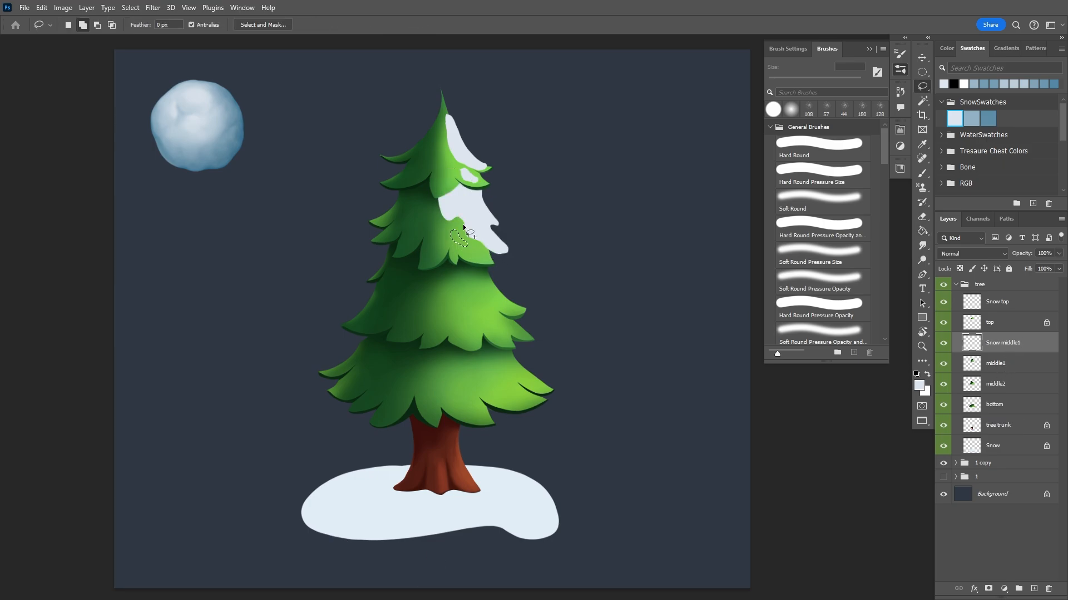
{"action": "key", "text": "b"}
{"action": "key", "text": "alt+BackSpace"}
{"action": "key", "text": "ctrl+d"}
{"action": "key", "text": "e"}
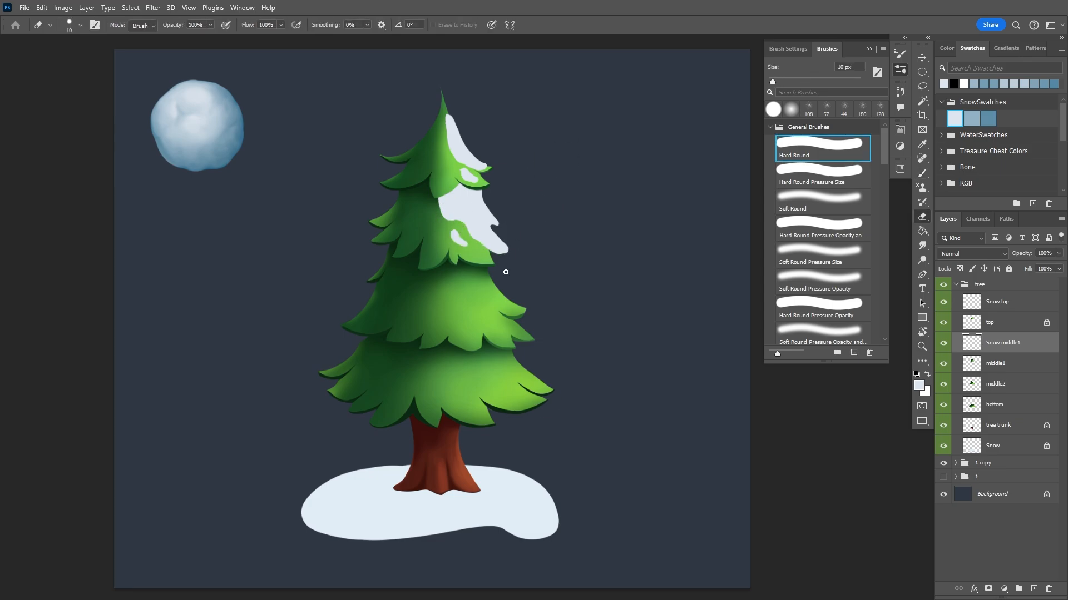
Add a new layer above the middle2 layer and name it "Snow middle2"
{"action": "key", "text": "z"}
{"action": "left_click", "coordinate": [1014, 390]}
{"action": "key", "text": "ctrl+alt+shift+n"}
{"action": "double_click", "coordinate": [998, 384]}
{"action": "type", "text": "Snow middle2"}
{"action": "key", "text": "Return"}
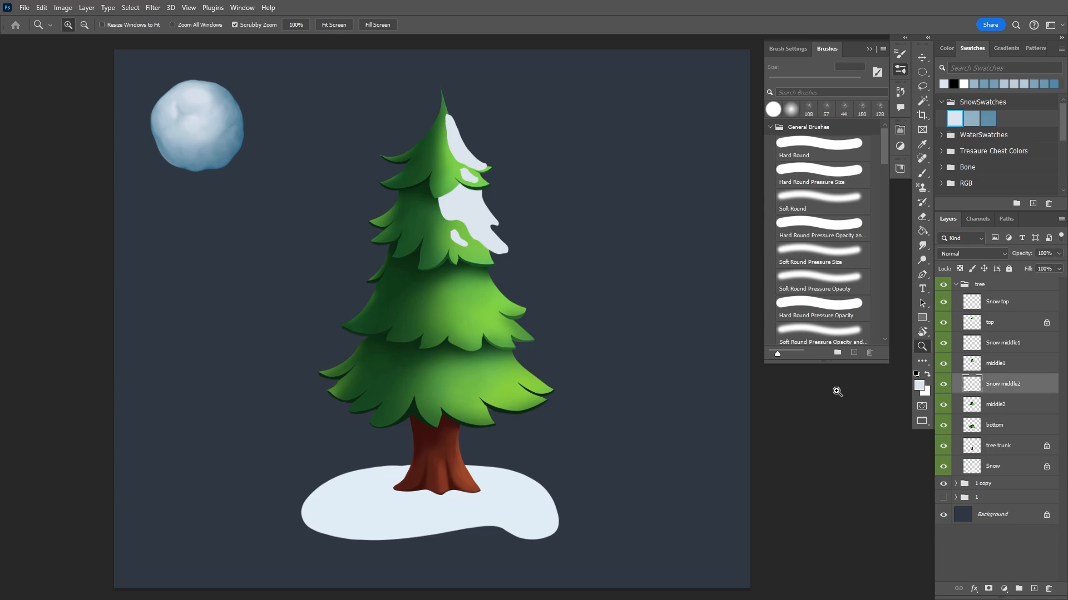
Try to lasso and fill snow patches at the centre and right of the tree's third tier
{"action": "key", "text": "l"}
{"action": "mouse_move", "coordinate": [492, 288]}
{"action": "left_mouse_down"}
{"action": "mouse_move", "coordinate": [529, 306]}
{"action": "mouse_move", "coordinate": [535, 335]}
{"action": "mouse_move", "coordinate": [494, 309]}
{"action": "left_mouse_up"}
{"action": "mouse_move", "coordinate": [469, 297]}
{"action": "left_mouse_down"}
{"action": "mouse_move", "coordinate": [528, 316]}
{"action": "mouse_move", "coordinate": [536, 343]}
{"action": "mouse_move", "coordinate": [483, 309]}
{"action": "mouse_move", "coordinate": [487, 279]}
{"action": "left_mouse_up"}
{"action": "key", "text": "g"}
{"action": "left_click", "coordinate": [475, 306]}
{"action": "left_click", "coordinate": [505, 313]}
{"action": "key", "text": "ctrl+z"}
{"action": "key", "text": "ctrl+z"}
{"action": "key", "text": "ctrl+z"}
{"action": "key", "text": "ctrl+z"}
{"action": "key", "text": "ctrl+z"}
Try to fill one large snow patch down the right side of the tree's third tier
{"action": "key", "text": "l"}
{"action": "key", "text": "g"}
{"action": "left_click", "coordinate": [507, 317]}
{"action": "key", "text": "ctrl+d"}
{"action": "key", "text": "b"}
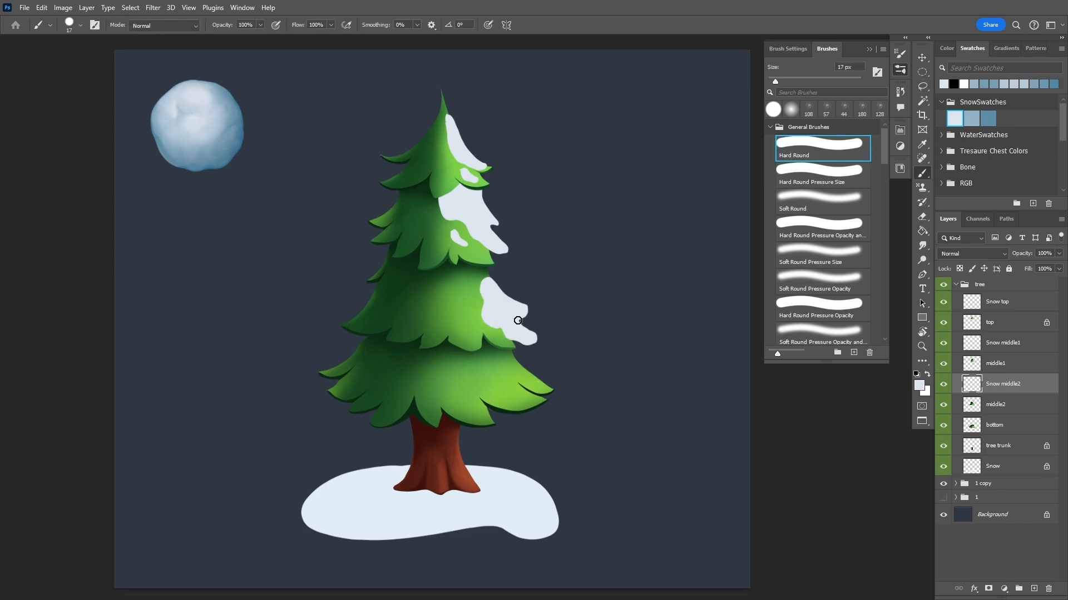
{"action": "key", "text": "ctrl+z"}
{"action": "key", "text": "ctrl+z"}
Lasso a narrow snow patch on the third tier's right edge and small ones near its centre, filling them with the snow colour
{"action": "key", "text": "l"}
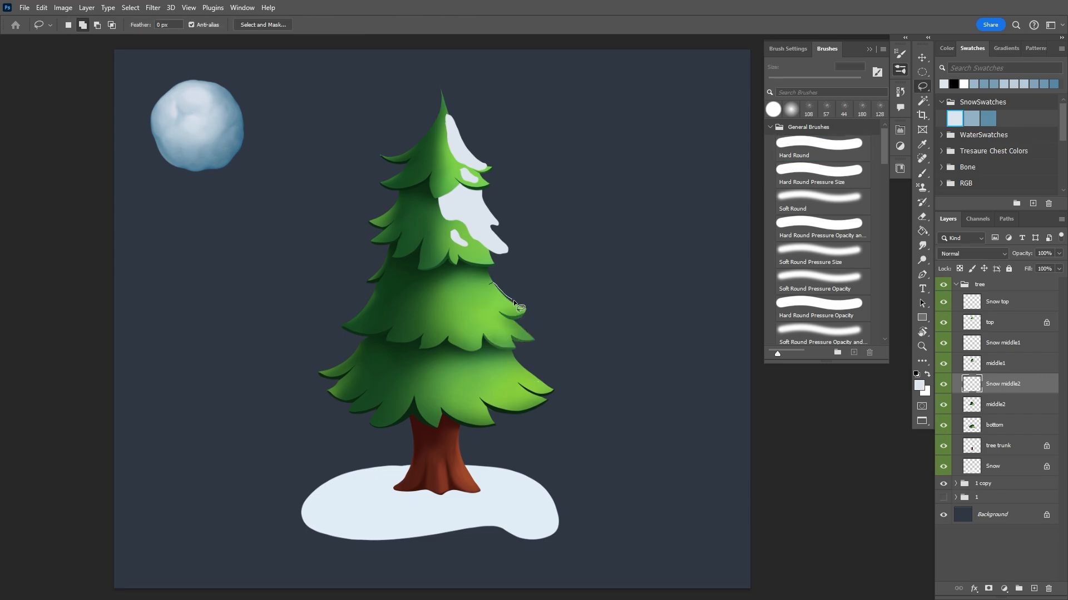
{"action": "left_click_drag", "start_coordinate": [489, 277], "coordinate": [497, 280]}
{"action": "left_click_drag", "start_coordinate": [465, 319], "coordinate": [465, 313]}
{"action": "key", "text": "g"}
{"action": "left_click", "coordinate": [463, 327]}
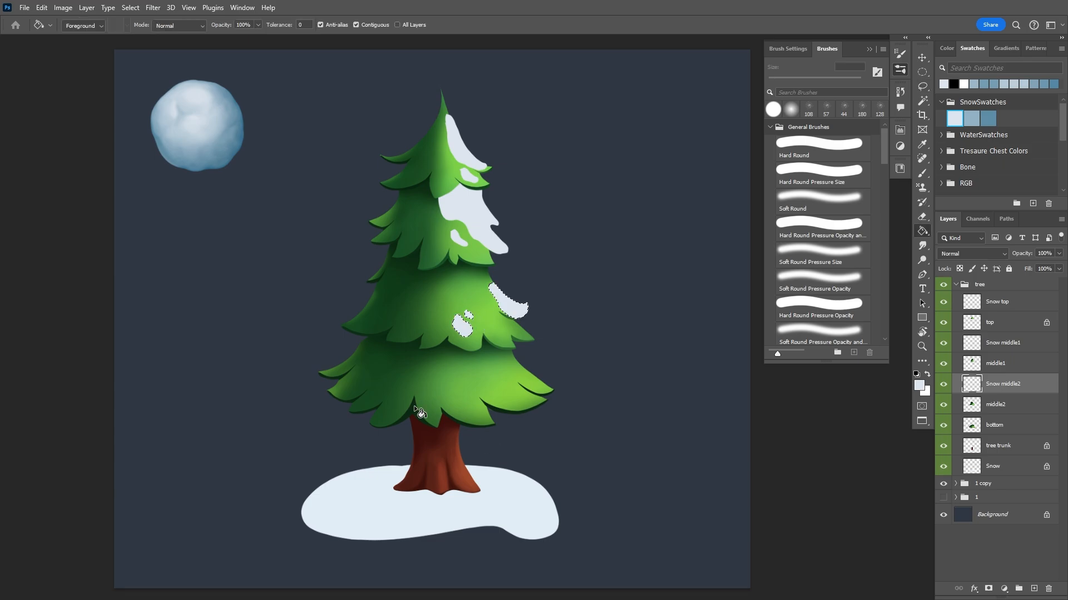
Deselect, add a new layer above the bottom layer and name it "Snow bottom"
{"action": "key", "text": "ctrl+d"}
{"action": "key", "text": "z"}
{"action": "left_click", "coordinate": [997, 428]}
{"action": "left_click", "coordinate": [1034, 589]}
{"action": "double_click", "coordinate": [998, 428]}
{"action": "type", "text": "Snow bottom"}
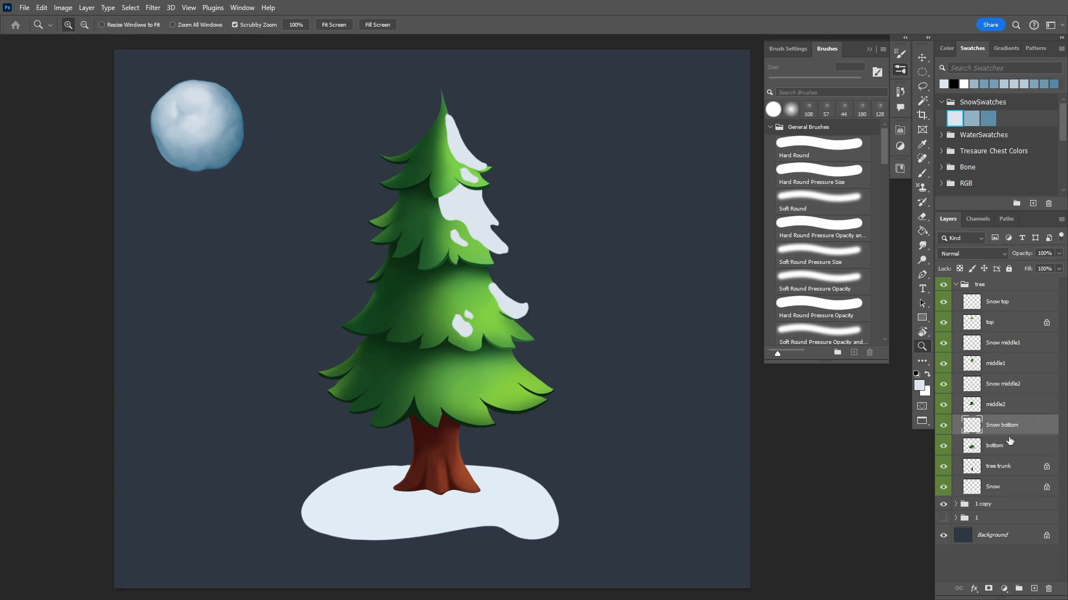
{"action": "key", "text": "Return"}
Lasso a large snow patch on the bottom tier's right side and a small one near its centre, filling both with the snow colour
{"action": "key", "text": "l"}
{"action": "mouse_move", "coordinate": [430, 349]}
{"action": "left_mouse_down"}
{"action": "mouse_move", "coordinate": [473, 393]}
{"action": "mouse_move", "coordinate": [553, 406]}
{"action": "mouse_move", "coordinate": [504, 340]}
{"action": "mouse_move", "coordinate": [430, 351]}
{"action": "left_mouse_up"}
{"action": "mouse_move", "coordinate": [423, 403]}
{"action": "left_mouse_down"}
{"action": "mouse_move", "coordinate": [436, 424]}
{"action": "mouse_move", "coordinate": [425, 402]}
{"action": "left_mouse_up"}
{"action": "key", "text": "g"}
{"action": "left_click", "coordinate": [479, 383]}
{"action": "key", "text": "ctrl+d"}
{"action": "key", "text": "z"}
{"action": "left_click_drag", "start_coordinate": [623, 327], "coordinate": [607, 327]}
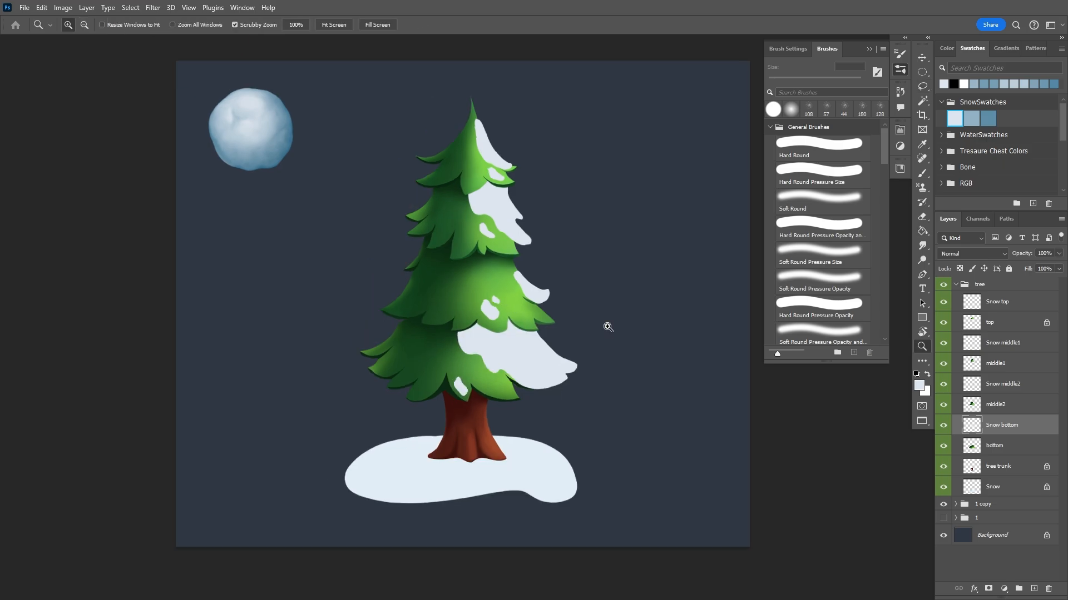
Add a new layer above Snow top and clip it to that layer
{"action": "left_click", "coordinate": [1003, 303]}
{"action": "left_click", "coordinate": [1033, 588]}
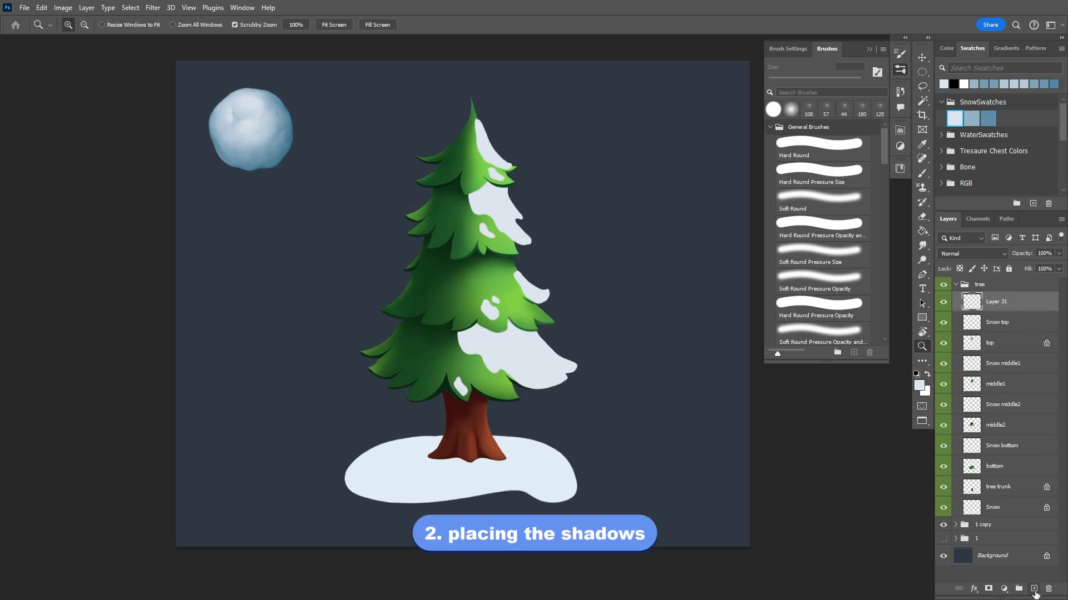
{"action": "left_click", "coordinate": [996, 312], "text": "alt"}
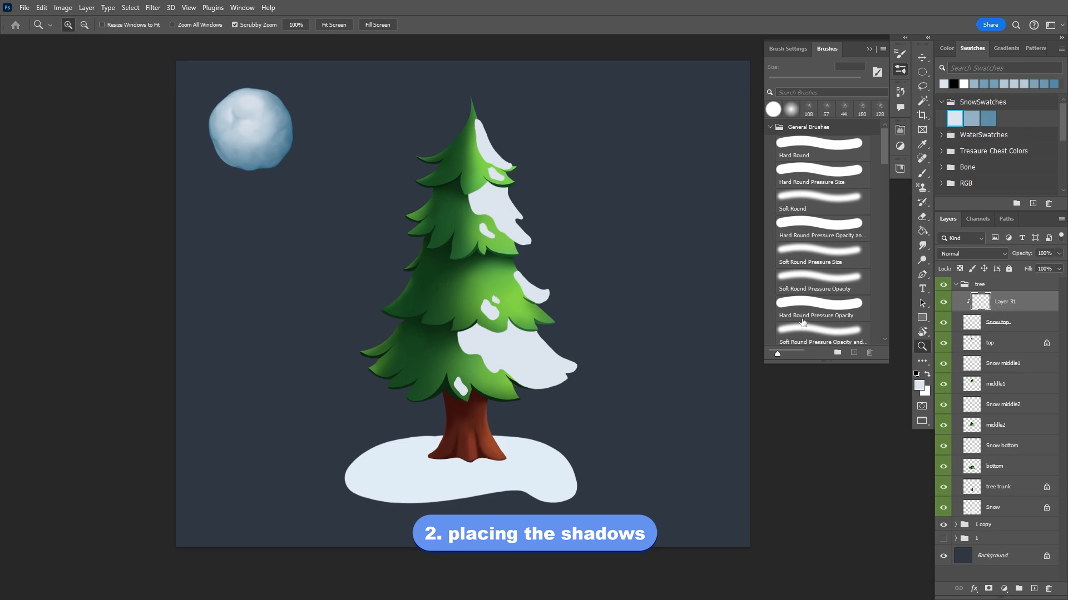
{"action": "left_click_drag", "start_coordinate": [577, 276], "coordinate": [599, 246]}
{"action": "left_click_drag", "start_coordinate": [598, 246], "coordinate": [597, 262]}
Paint mid-blue shadows along the edges of the upper tiers' snow patches with a 15 px Soft Round brush at 80% opacity
{"action": "key", "text": "b"}
{"action": "left_click", "coordinate": [791, 109]}
{"action": "left_click", "coordinate": [971, 118]}
{"action": "left_click_drag", "start_coordinate": [465, 127], "coordinate": [504, 167]}
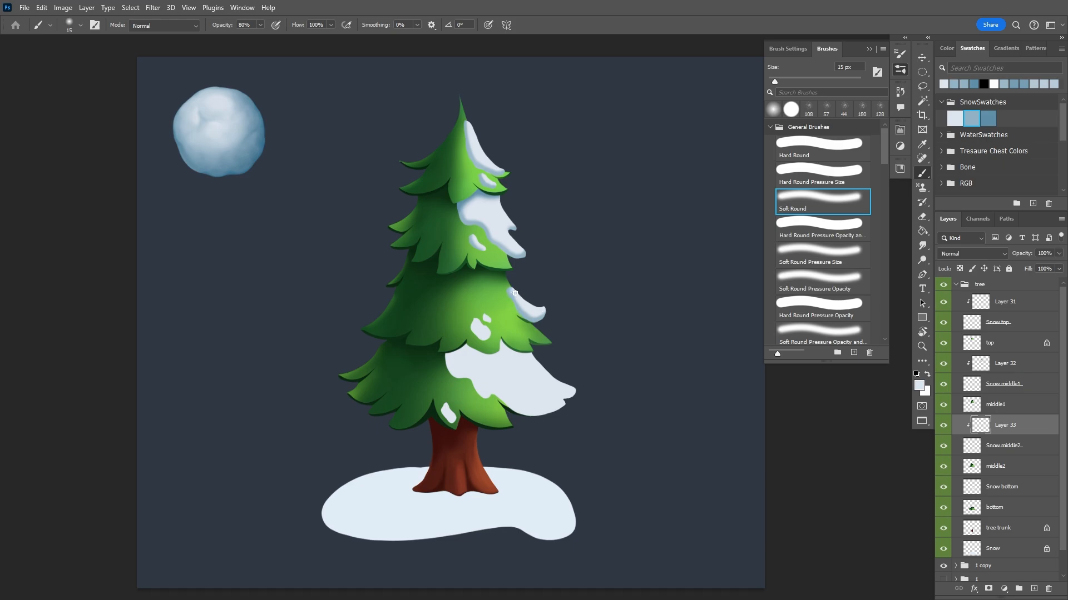
{"action": "left_click_drag", "start_coordinate": [474, 324], "coordinate": [493, 335]}
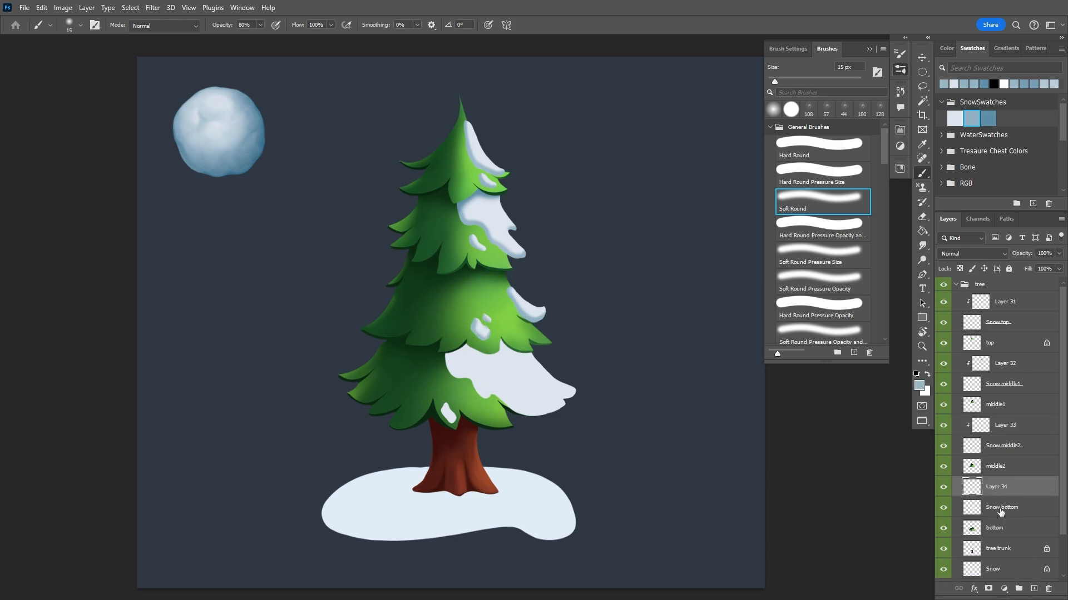
Shade the upper and lower edges of the bottom tier's snow with blue tones, using a Soft Round brush of about 40 px
{"action": "left_click", "coordinate": [988, 119]}
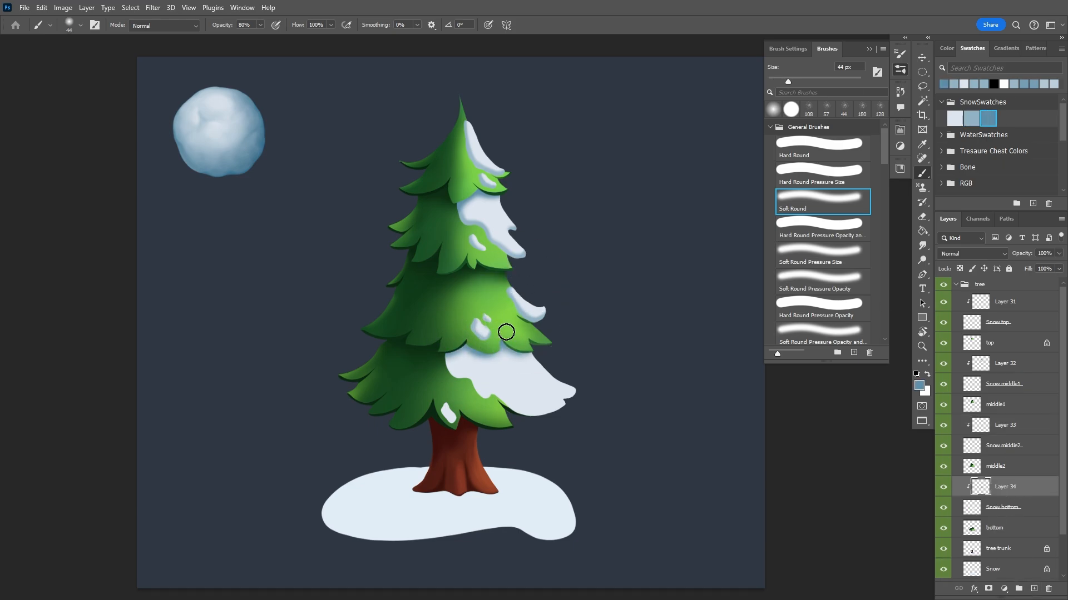
{"action": "mouse_move", "coordinate": [506, 332]}
{"action": "left_mouse_down"}
{"action": "mouse_move", "coordinate": [443, 357]}
{"action": "mouse_move", "coordinate": [479, 396]}
{"action": "mouse_move", "coordinate": [556, 409]}
{"action": "mouse_move", "coordinate": [576, 392]}
{"action": "left_mouse_up"}
{"action": "right_click", "coordinate": [524, 237], "text": "alt"}
{"action": "left_click", "coordinate": [971, 118]}
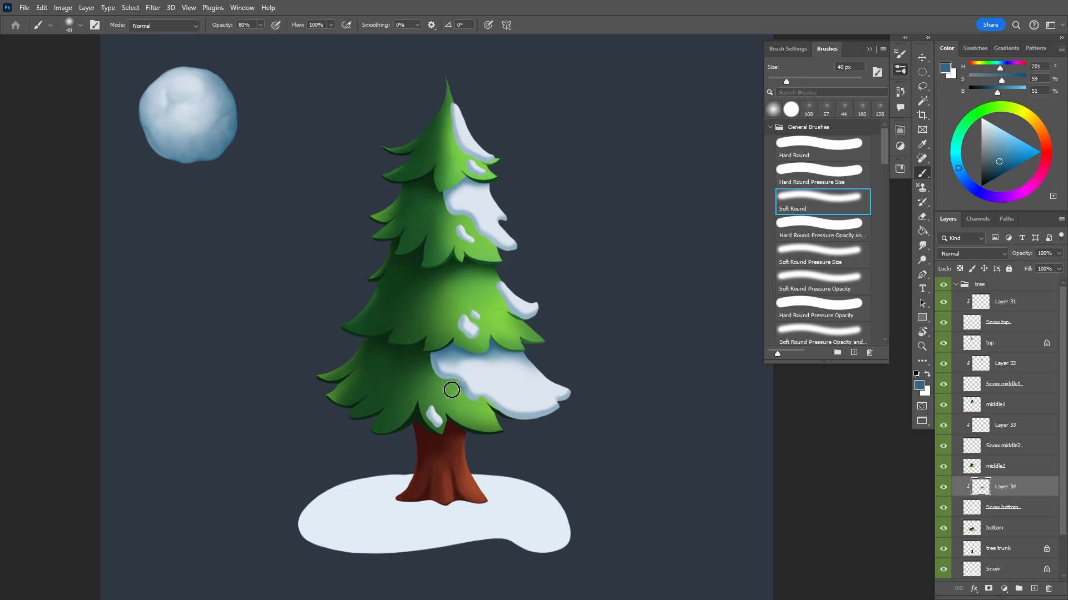
{"action": "mouse_move", "coordinate": [453, 389]}
{"action": "left_mouse_down"}
{"action": "mouse_move", "coordinate": [477, 418]}
{"action": "mouse_move", "coordinate": [542, 420]}
{"action": "left_mouse_up"}
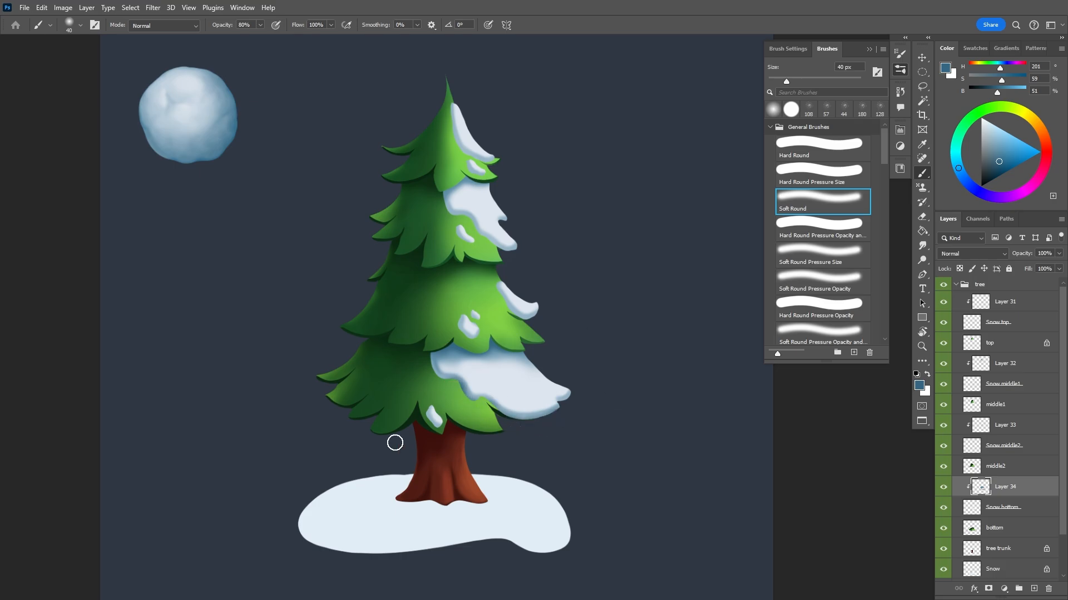
Reduce the brush to 9 px and refine the bottom tier's snow edges at 30% opacity with blues sampled from the snow
{"action": "key", "text": "bracketleft"}
{"action": "key", "text": "bracketleft"}
{"action": "key", "text": "bracketleft"}
{"action": "key", "text": "bracketleft"}
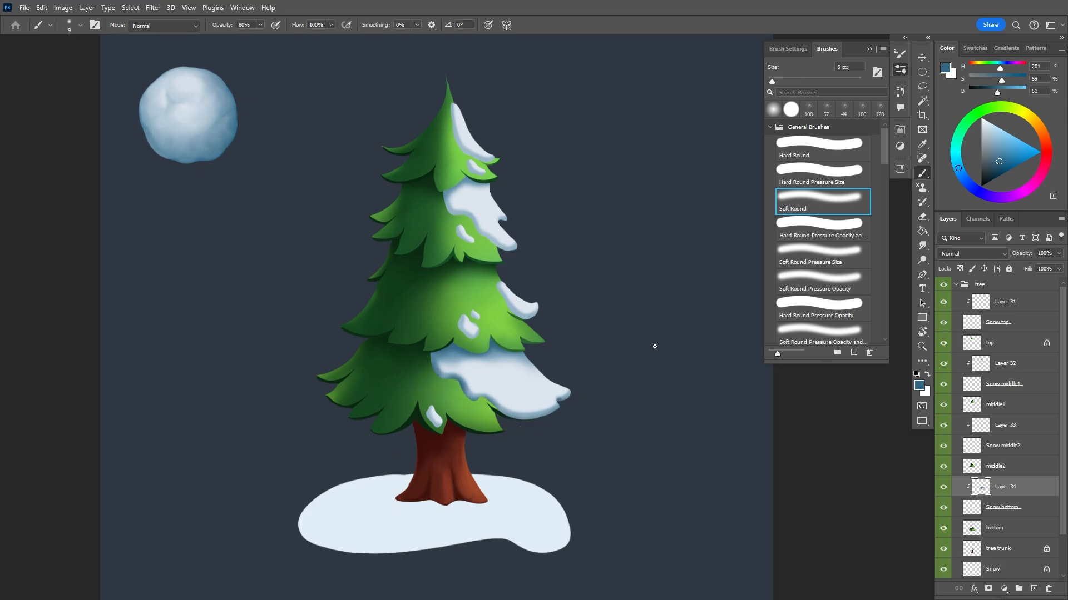
{"action": "left_click", "coordinate": [559, 399], "text": "alt"}
{"action": "left_click_drag", "start_coordinate": [512, 484], "coordinate": [488, 483]}
{"action": "key", "text": "r"}
{"action": "left_click", "coordinate": [464, 347], "text": "alt"}
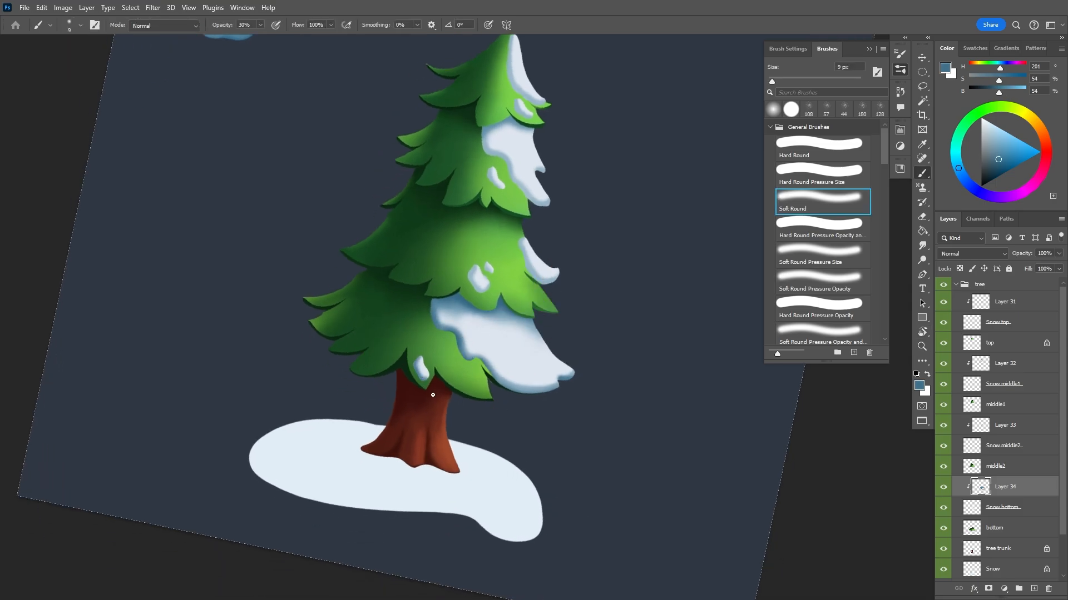
Add a clipped layer above the bottom tier's snow shading and dab texture over the large patch with a 50 px textured brush in sampled tones
{"action": "left_click", "coordinate": [809, 111]}
{"action": "left_click", "coordinate": [1034, 588]}
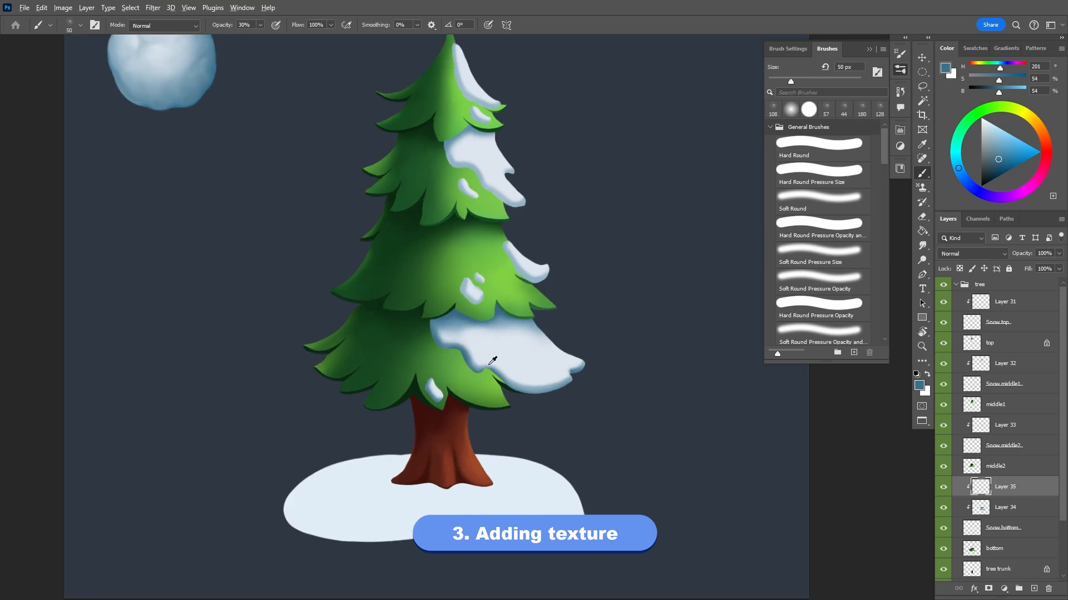
{"action": "left_click", "coordinate": [471, 381], "text": "alt"}
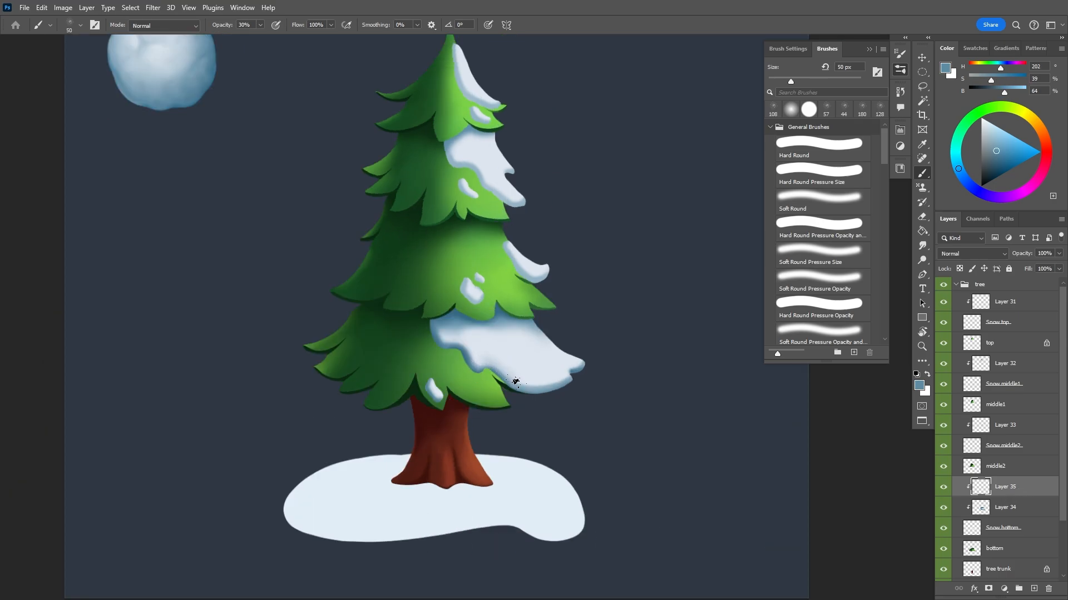
{"action": "mouse_move", "coordinate": [515, 381]}
{"action": "left_mouse_down"}
{"action": "mouse_move", "coordinate": [559, 381]}
{"action": "mouse_move", "coordinate": [519, 383]}
{"action": "mouse_move", "coordinate": [577, 359]}
{"action": "mouse_move", "coordinate": [545, 351]}
{"action": "mouse_move", "coordinate": [521, 375]}
{"action": "left_mouse_up"}
{"action": "left_click", "coordinate": [522, 369], "text": "alt"}
{"action": "left_click", "coordinate": [573, 376], "text": "alt"}
{"action": "left_click", "coordinate": [539, 351], "text": "alt"}
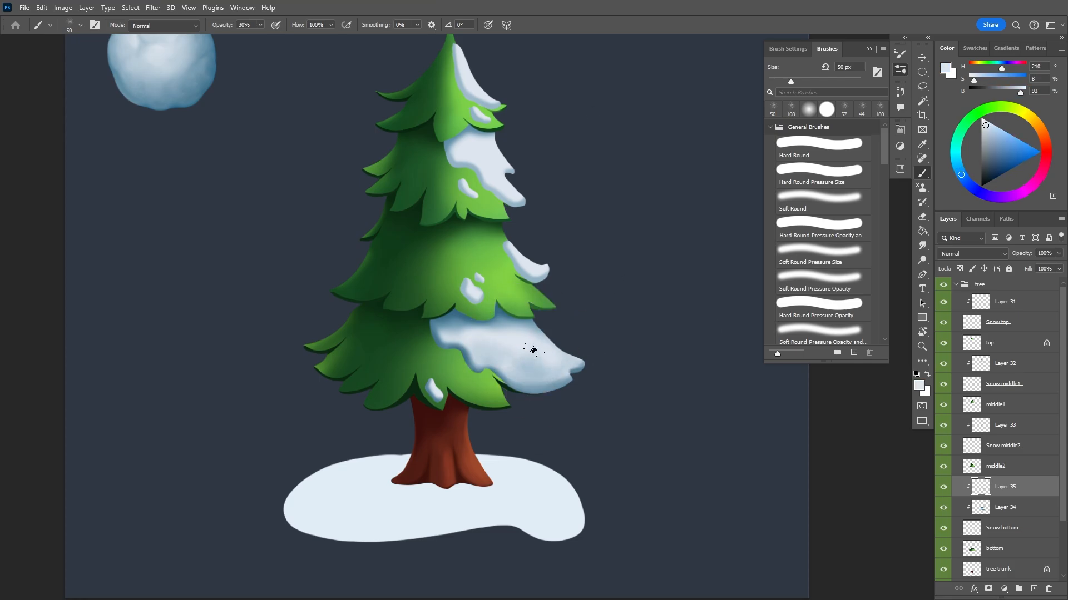
{"action": "left_click_drag", "start_coordinate": [532, 351], "coordinate": [526, 364]}
{"action": "left_click", "coordinate": [520, 343], "text": "alt"}
Texture the left and lower edges of the bottom tier's snow with a 36 px brush, sampling nearby light and shadow blues
{"action": "key", "text": "bracketleft"}
{"action": "key", "text": "bracketleft"}
{"action": "key", "text": "bracketleft"}
{"action": "left_click", "coordinate": [453, 335], "text": "alt"}
{"action": "left_click_drag", "start_coordinate": [446, 337], "coordinate": [477, 350]}
{"action": "left_click", "coordinate": [450, 331], "text": "alt"}
{"action": "left_click", "coordinate": [527, 333], "text": "alt"}
{"action": "left_click", "coordinate": [531, 394], "text": "alt"}
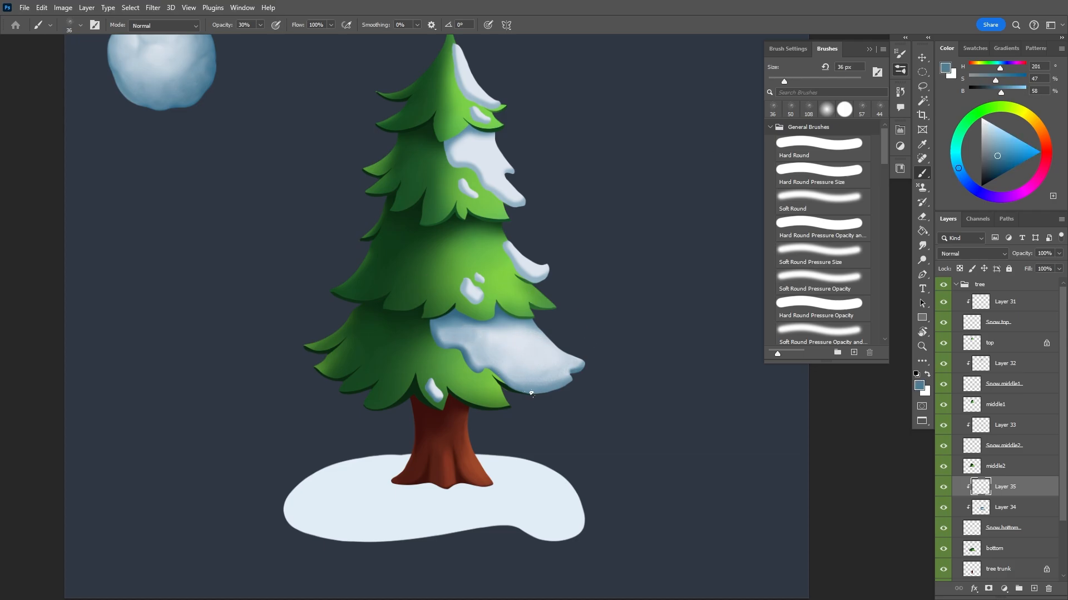
{"action": "left_click", "coordinate": [488, 373], "text": "alt"}
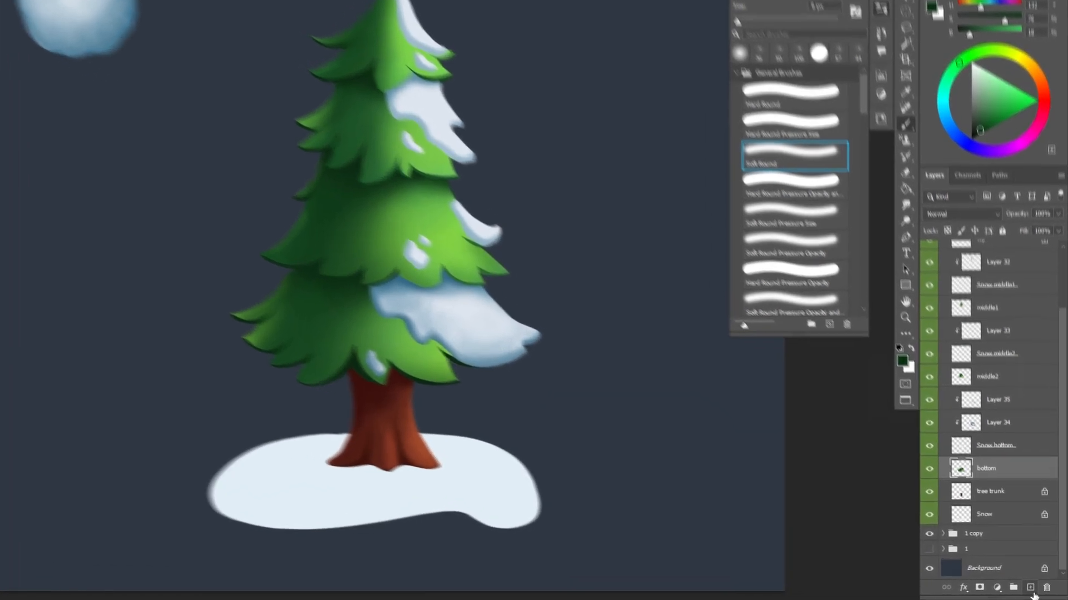
Clip a new layer to the bottom layer and paint a dark green shadow beneath its snow with a 15 px soft brush at 70% opacity
{"action": "left_click", "coordinate": [1033, 589]}
{"action": "left_click", "coordinate": [970, 439], "text": "alt"}
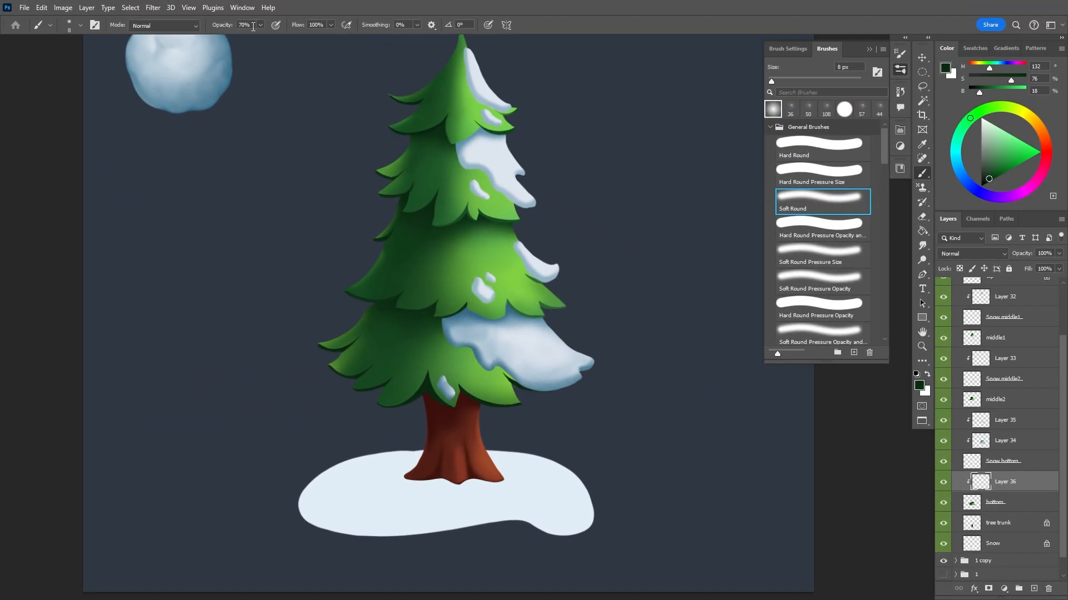
{"action": "key", "text": "ctrl+plus"}
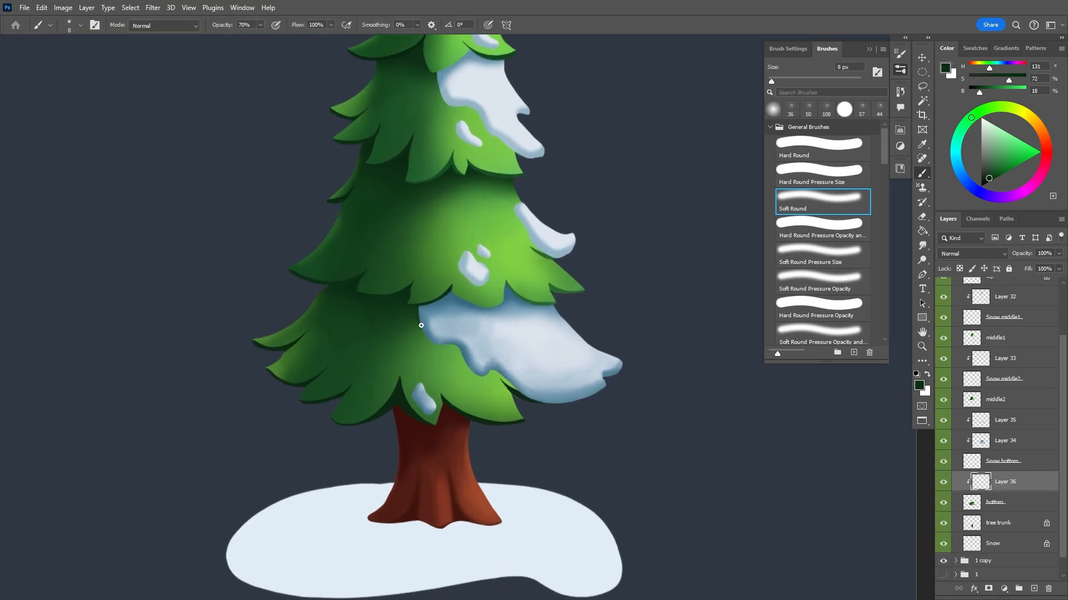
{"action": "key", "text": "bracketright"}
{"action": "key", "text": "bracketright"}
{"action": "key", "text": "bracketright"}
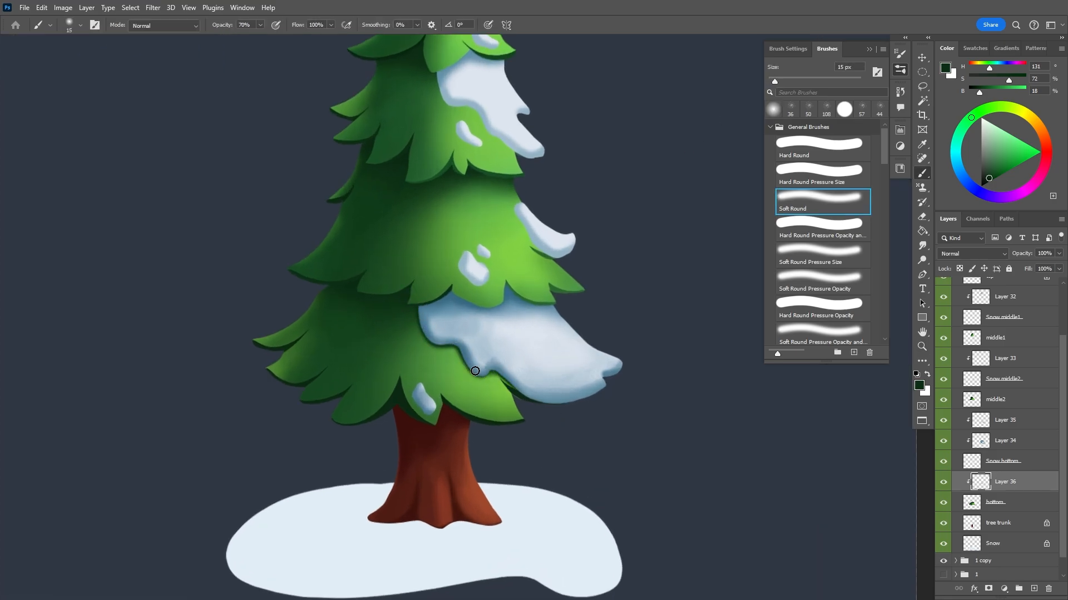
{"action": "left_click_drag", "start_coordinate": [475, 371], "coordinate": [510, 385]}
{"action": "key", "text": "bracketleft"}
{"action": "key", "text": "bracketleft"}
{"action": "key", "text": "bracketleft"}
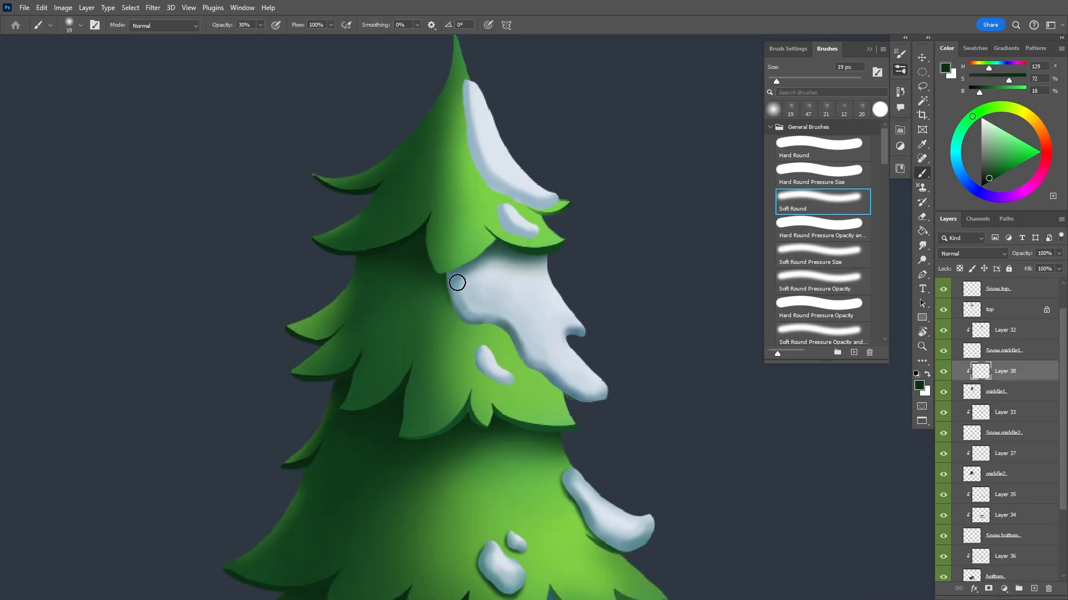
Paint soft dark green shadows beside the snow patches on the second tier at 30% opacity and the top tier at 20%
{"action": "left_click_drag", "start_coordinate": [453, 281], "coordinate": [560, 395]}
{"action": "left_click_drag", "start_coordinate": [503, 332], "coordinate": [561, 395]}
{"action": "mouse_move", "coordinate": [451, 312]}
{"action": "left_mouse_down"}
{"action": "mouse_move", "coordinate": [488, 325]}
{"action": "mouse_move", "coordinate": [489, 370]}
{"action": "mouse_move", "coordinate": [511, 389]}
{"action": "left_mouse_up"}
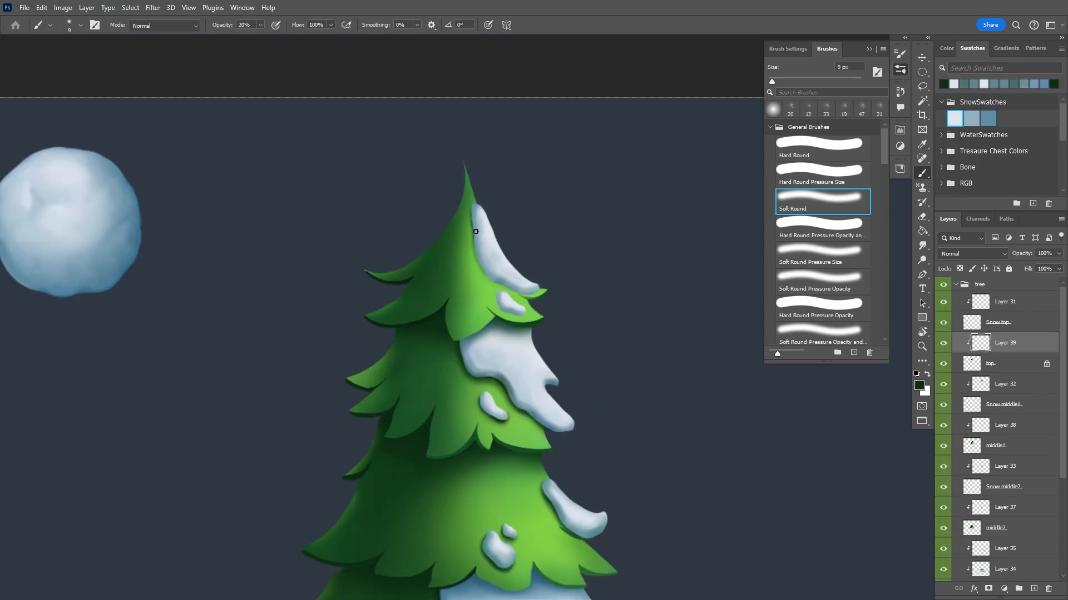
{"action": "left_click_drag", "start_coordinate": [475, 232], "coordinate": [532, 285]}
{"action": "left_click_drag", "start_coordinate": [477, 261], "coordinate": [520, 292]}
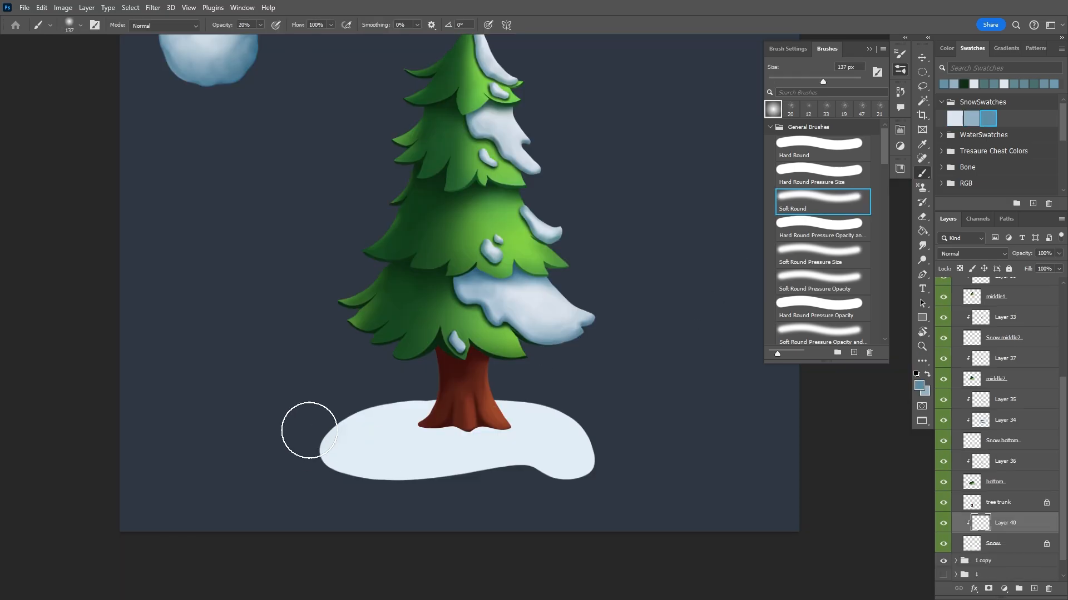
Shade the ground snow's edges with the darkest blue snow swatch, using a 137 px soft brush at 20% opacity
{"action": "mouse_move", "coordinate": [306, 431]}
{"action": "left_mouse_down"}
{"action": "mouse_move", "coordinate": [605, 479]}
{"action": "mouse_move", "coordinate": [510, 491]}
{"action": "mouse_move", "coordinate": [584, 473]}
{"action": "mouse_move", "coordinate": [581, 433]}
{"action": "left_mouse_up"}
{"action": "left_click", "coordinate": [572, 439], "text": "alt"}
{"action": "scroll", "coordinate": [639, 294], "scroll_direction": "down", "scroll_amount": 2}
Add a new layer above the tree trunk layer and set the brush opacity to 100%
{"action": "left_click", "coordinate": [998, 502]}
{"action": "left_click", "coordinate": [1034, 589]}
{"action": "left_click", "coordinate": [261, 25]}
{"action": "left_click_drag", "start_coordinate": [257, 37], "coordinate": [307, 38]}
Paint snow strokes reaching up over the roots on both sides of the trunk's base
{"action": "mouse_move", "coordinate": [437, 385]}
{"action": "left_mouse_down"}
{"action": "mouse_move", "coordinate": [420, 413]}
{"action": "mouse_move", "coordinate": [431, 416]}
{"action": "left_mouse_up"}
{"action": "key", "text": "bracketleft"}
{"action": "key", "text": "bracketleft"}
{"action": "key", "text": "bracketleft"}
{"action": "left_click_drag", "start_coordinate": [447, 395], "coordinate": [442, 413]}
{"action": "key", "text": "Escape"}
{"action": "left_click_drag", "start_coordinate": [515, 380], "coordinate": [535, 394]}
{"action": "left_click_drag", "start_coordinate": [493, 364], "coordinate": [521, 401]}
{"action": "mouse_move", "coordinate": [474, 370]}
{"action": "left_mouse_down"}
{"action": "mouse_move", "coordinate": [489, 404]}
{"action": "mouse_move", "coordinate": [546, 403]}
{"action": "left_mouse_up"}
{"action": "left_click_drag", "start_coordinate": [502, 369], "coordinate": [522, 394]}
Refine the snow strokes around the trunk's base with a 9 px brush, sampling nearby snow highlights and shadows
{"action": "left_click", "coordinate": [392, 396], "text": "alt"}
{"action": "key", "text": "bracketleft"}
{"action": "key", "text": "bracketleft"}
{"action": "left_click_drag", "start_coordinate": [423, 382], "coordinate": [410, 397]}
{"action": "left_click", "coordinate": [436, 384], "text": "alt"}
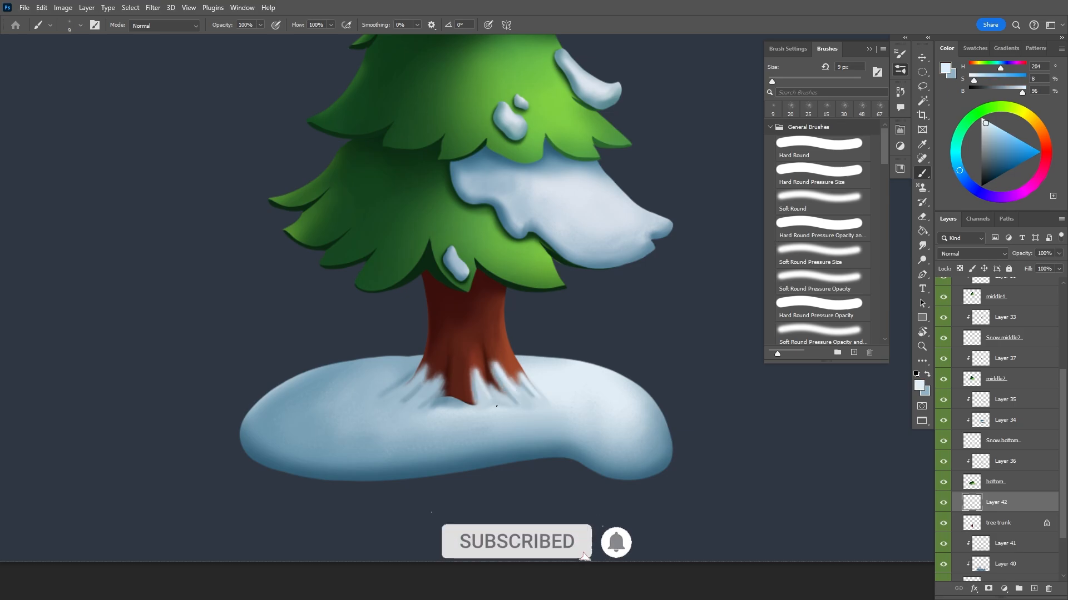
{"action": "left_click_drag", "start_coordinate": [476, 371], "coordinate": [483, 398]}
{"action": "left_click_drag", "start_coordinate": [495, 364], "coordinate": [512, 402]}
{"action": "left_click", "coordinate": [442, 405], "text": "alt"}
{"action": "left_click", "coordinate": [431, 401], "text": "alt"}
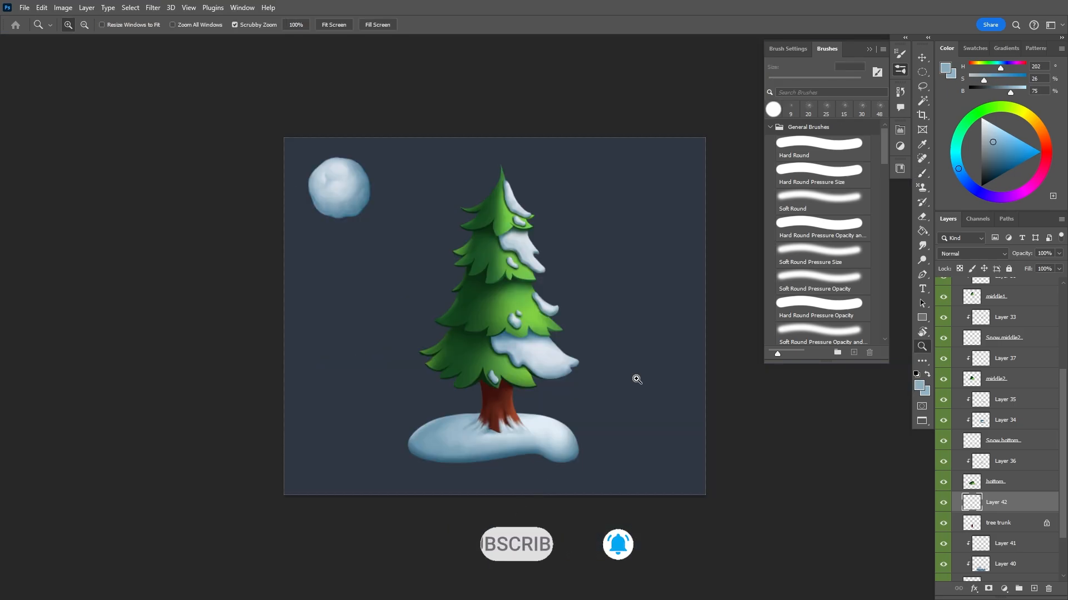